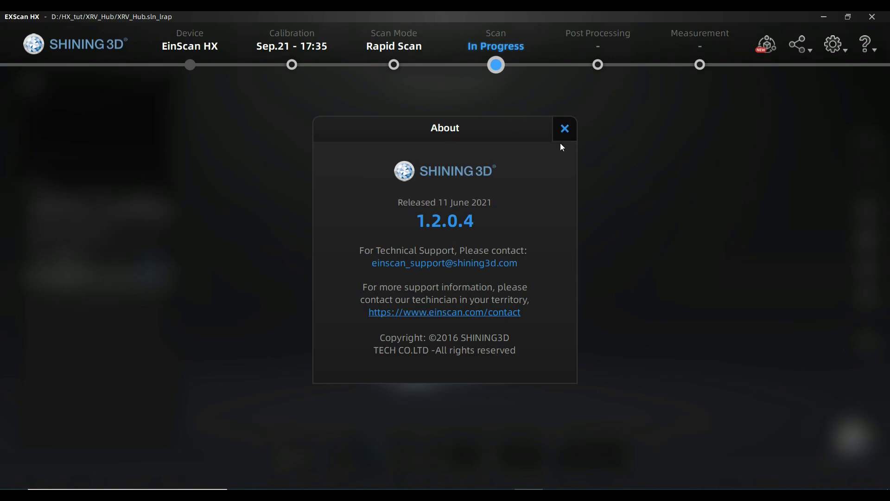
Step: Close the software version information and start meshing the aligned hub scan
left_click(573, 129)
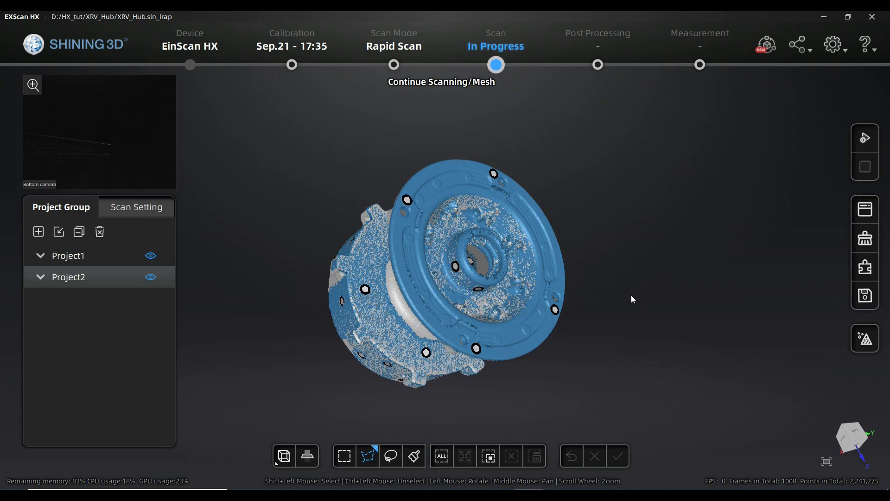
middle_click_drag(615, 285, 657, 278)
left_click_drag(540, 358, 602, 134)
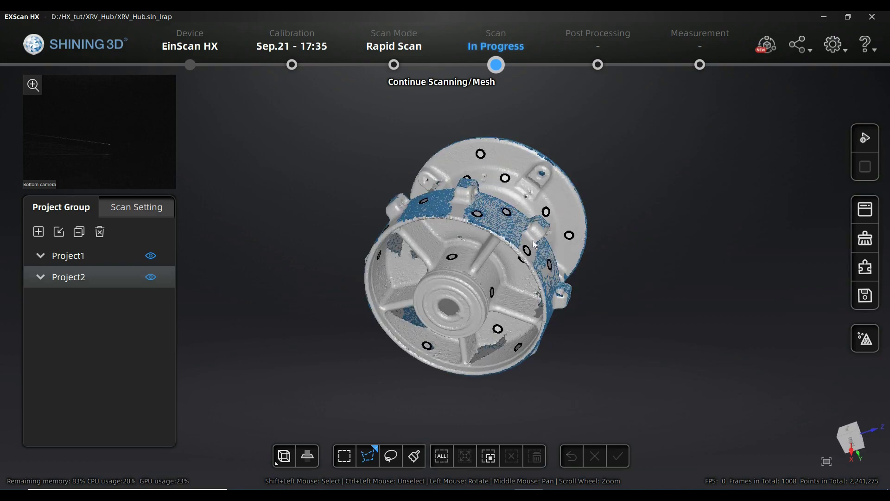
left_click_drag(537, 241, 575, 161)
left_click_drag(565, 206, 614, 323)
left_click_drag(602, 251, 641, 328)
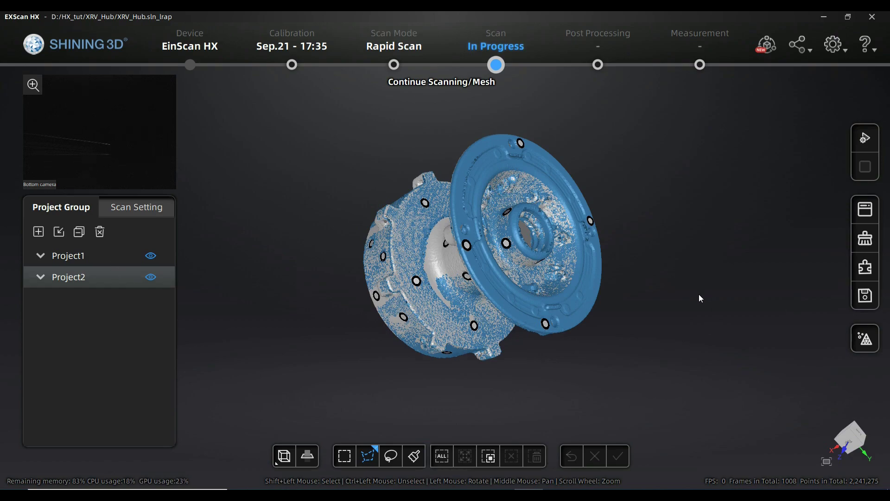
left_click(865, 338)
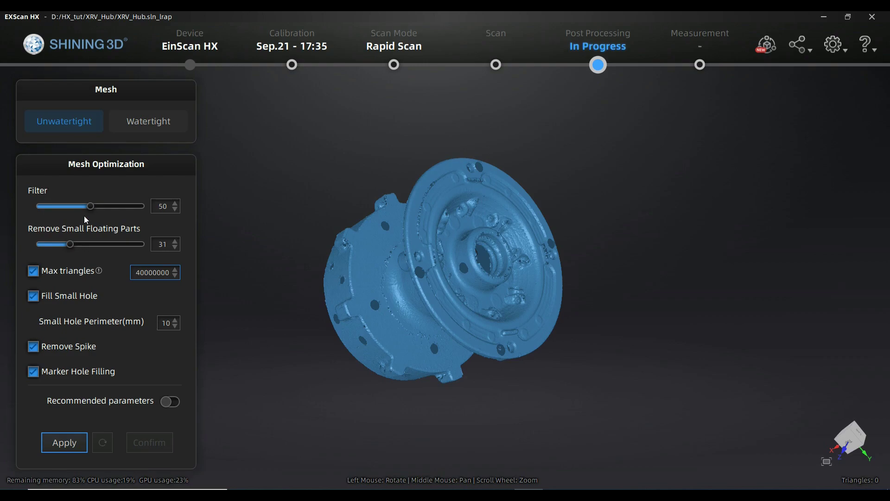
key("Caps_Lock")
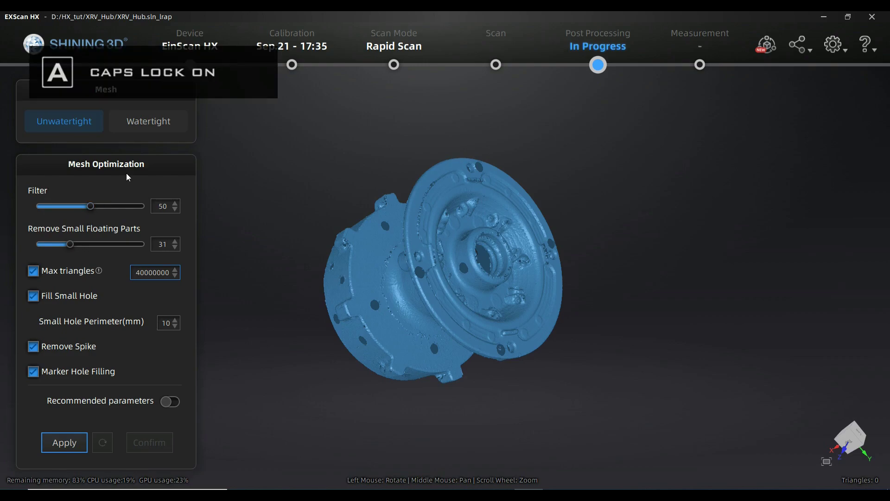
key("Caps_Lock")
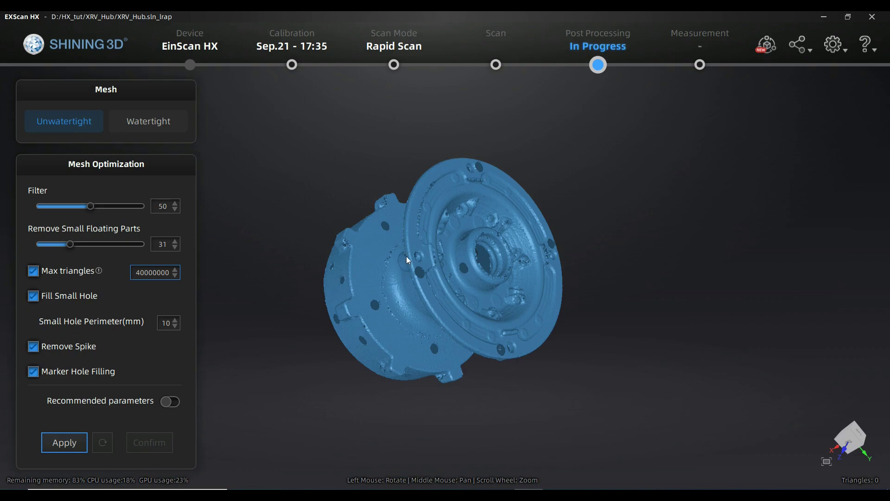
middle_click_drag(408, 260, 426, 236)
mouse_move(411, 241)
left_mouse_down()
mouse_move(460, 269)
mouse_move(407, 258)
left_mouse_up()
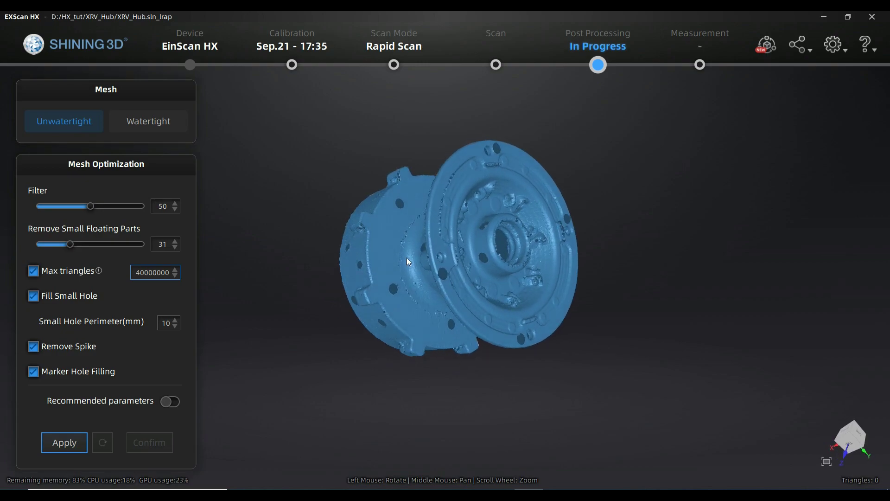
left_click_drag(472, 252, 488, 238)
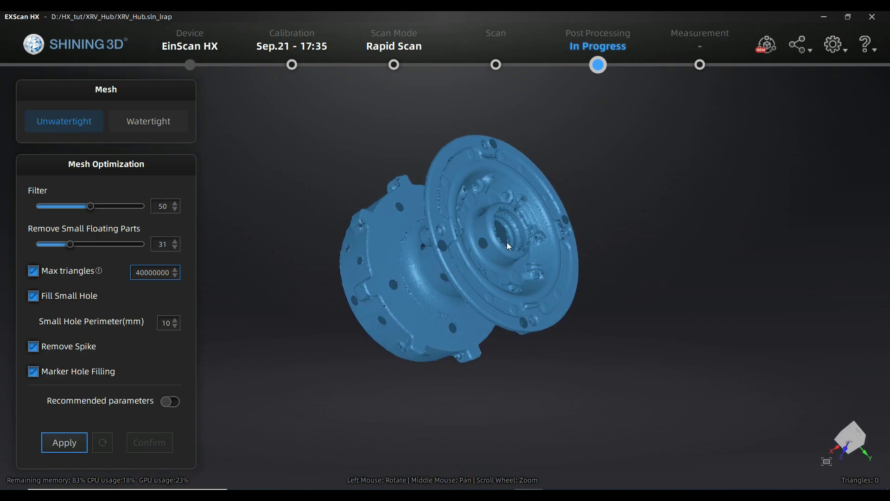
left_click_drag(521, 245, 545, 166)
left_click_drag(506, 268, 427, 234)
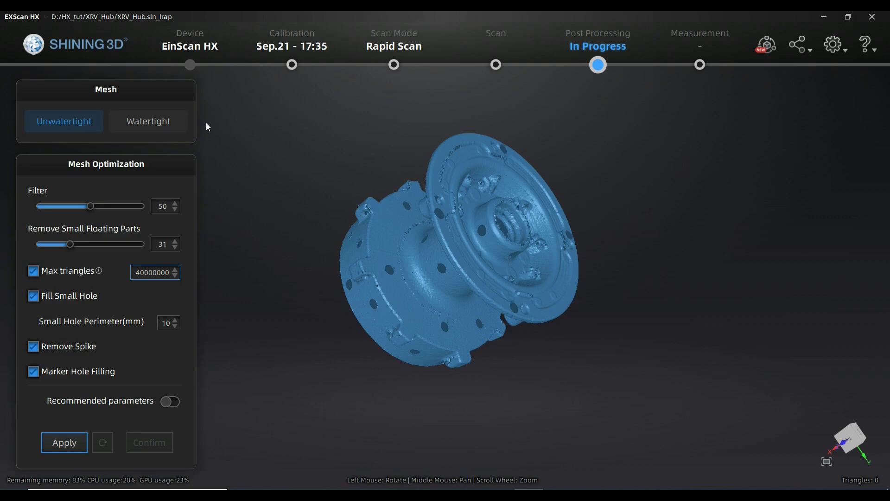
Step: Choose a watertight mesh at medium quality, limit it to 40000 triangles and generate it
left_click(140, 129)
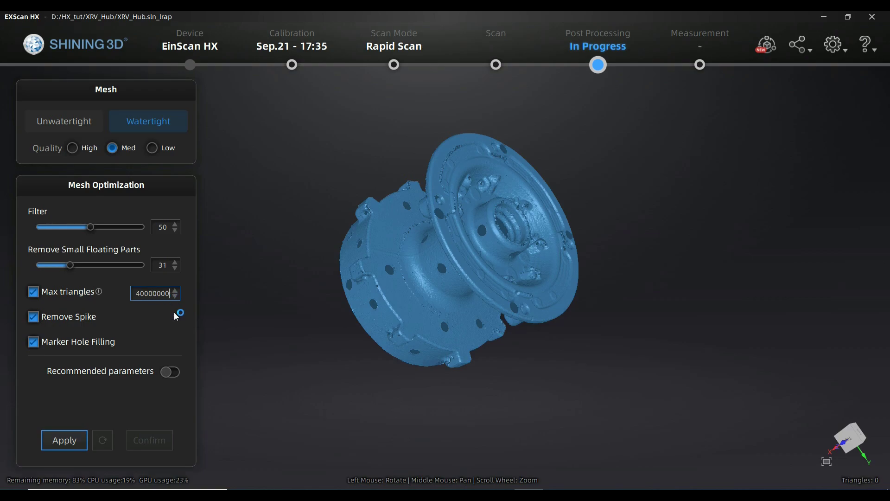
key("BackSpace")
key("BackSpace")
key("BackSpace")
key("BackSpace")
key("BackSpace")
key("BackSpace")
type("0000")
key("BackSpace")
left_click(70, 443)
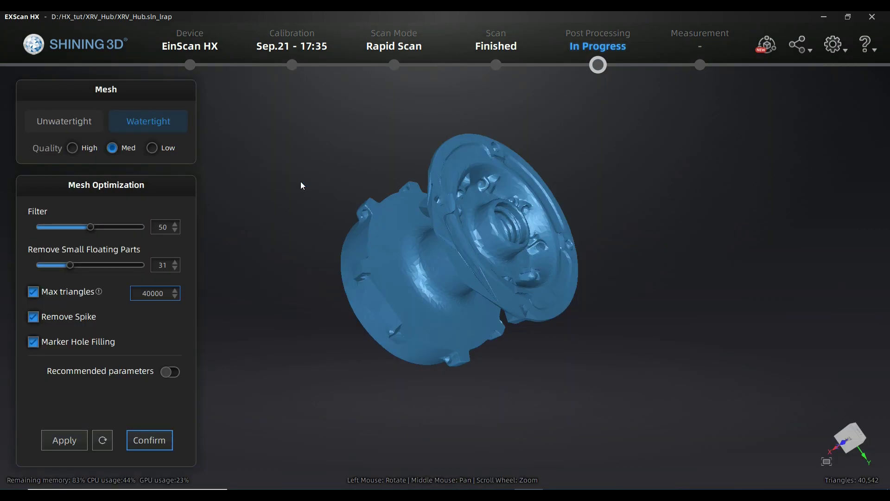
Step: Raise the maximum triangles to 40000000 and generate the watertight mesh again
middle_click_drag(482, 268, 491, 264)
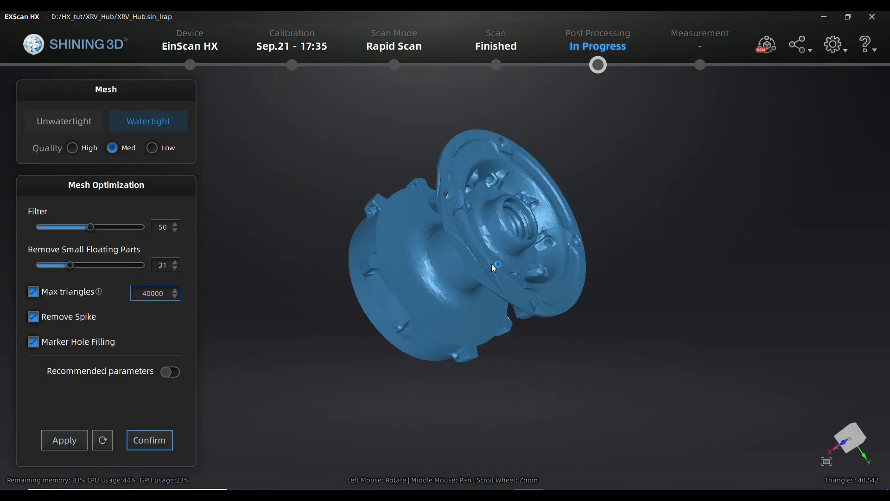
left_click_drag(485, 284, 449, 339)
left_click_drag(493, 317, 551, 327)
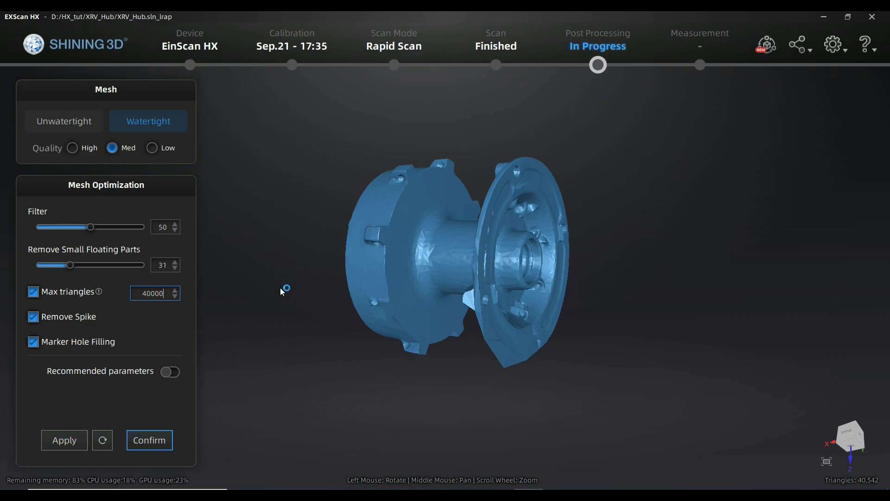
type("000")
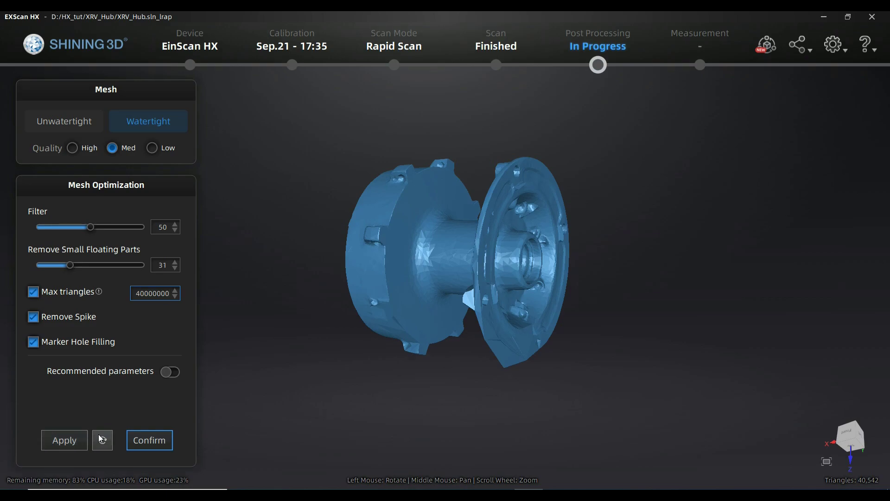
left_click(71, 442)
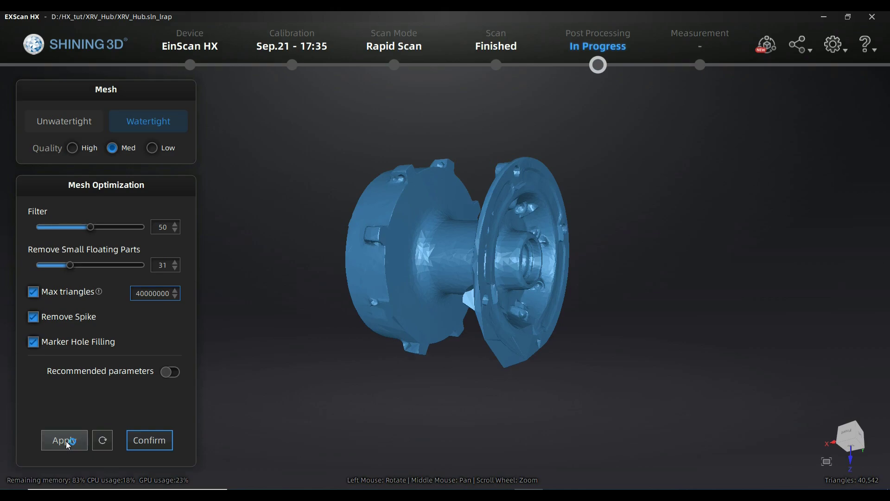
left_click(68, 443)
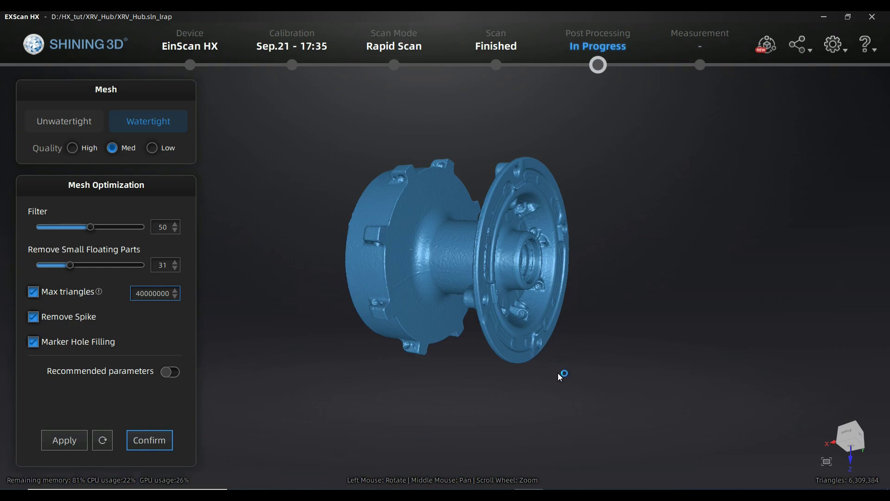
Step: Inspect the filled areas inside the hub, then switch to an unwatertight mesh and reset the generated result
mouse_move(560, 375)
left_mouse_down()
mouse_move(570, 363)
mouse_move(441, 375)
mouse_move(408, 313)
mouse_move(528, 347)
mouse_move(505, 329)
mouse_move(479, 327)
mouse_move(482, 369)
mouse_move(477, 289)
mouse_move(426, 328)
mouse_move(547, 325)
mouse_move(446, 294)
mouse_move(518, 297)
mouse_move(500, 306)
left_mouse_up()
mouse_move(409, 281)
left_mouse_down()
mouse_move(435, 284)
mouse_move(448, 308)
mouse_move(649, 262)
mouse_move(611, 299)
mouse_move(435, 258)
mouse_move(502, 199)
left_mouse_up()
mouse_move(457, 249)
left_mouse_down()
mouse_move(441, 255)
mouse_move(478, 275)
mouse_move(468, 262)
mouse_move(438, 260)
left_mouse_up()
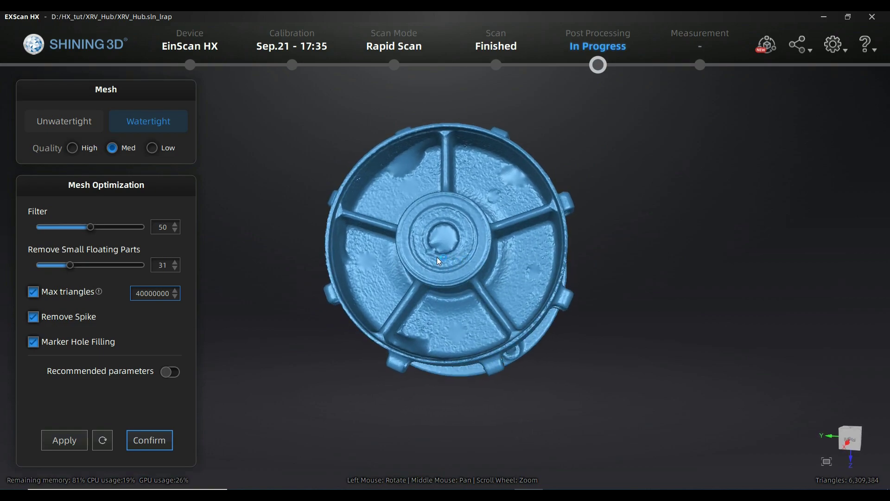
left_click_drag(438, 174, 584, 143)
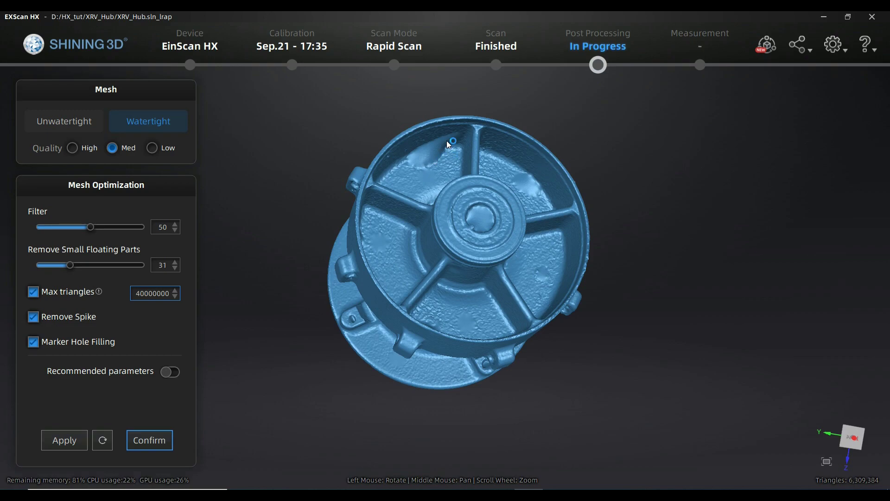
left_click_drag(500, 174, 440, 250)
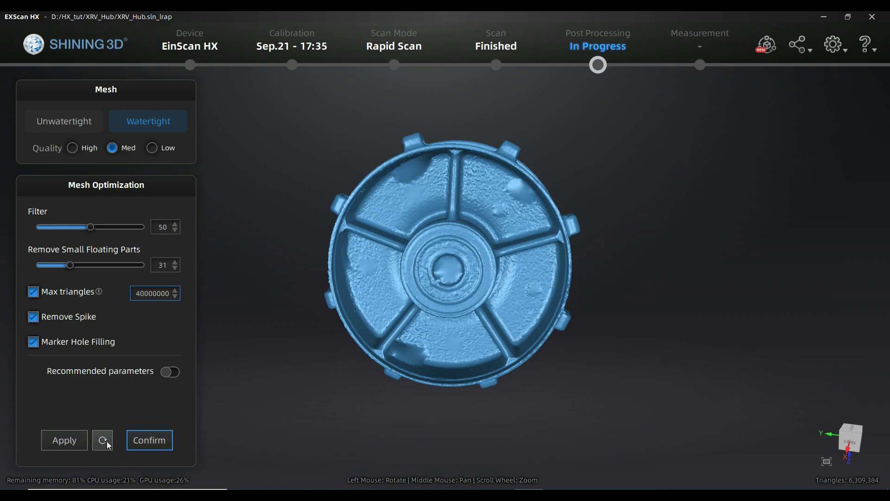
left_click(85, 122)
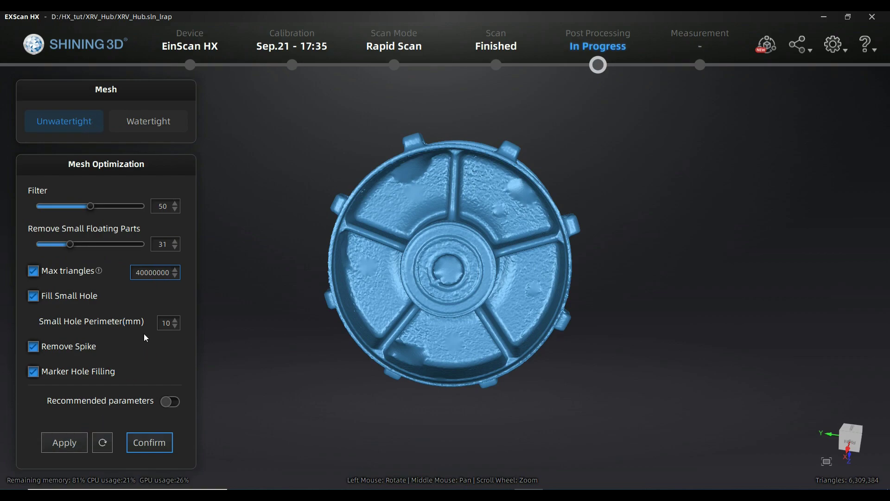
left_click(103, 443)
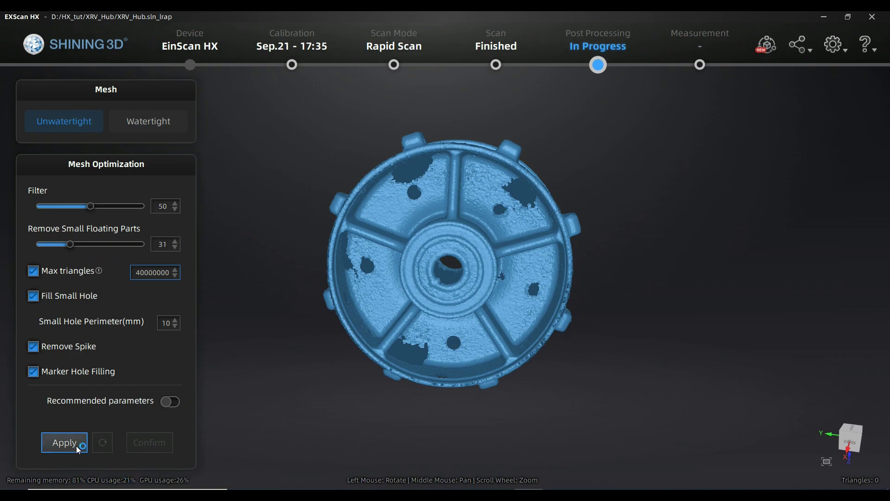
Step: Load the recommended parameters (filter 30, small floating parts 1, maximum 20000000 triangles), then generate and confirm the unwatertight mesh
left_click_drag(478, 270, 394, 338)
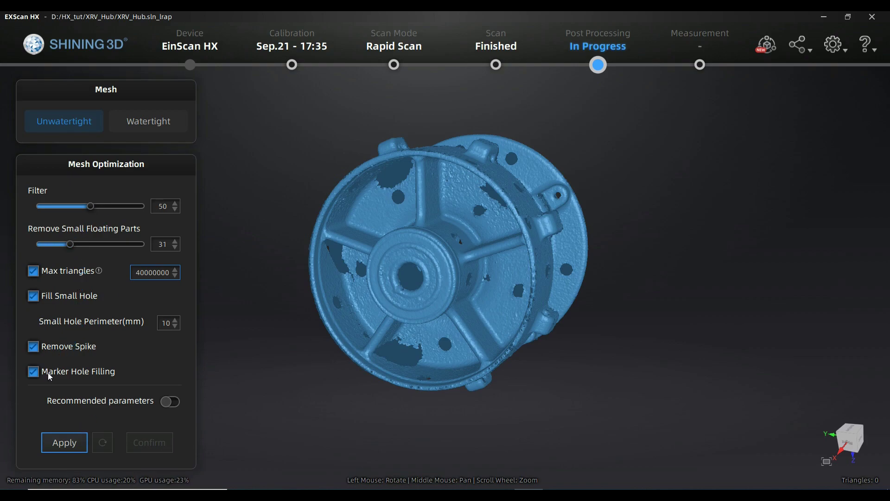
left_click(170, 401)
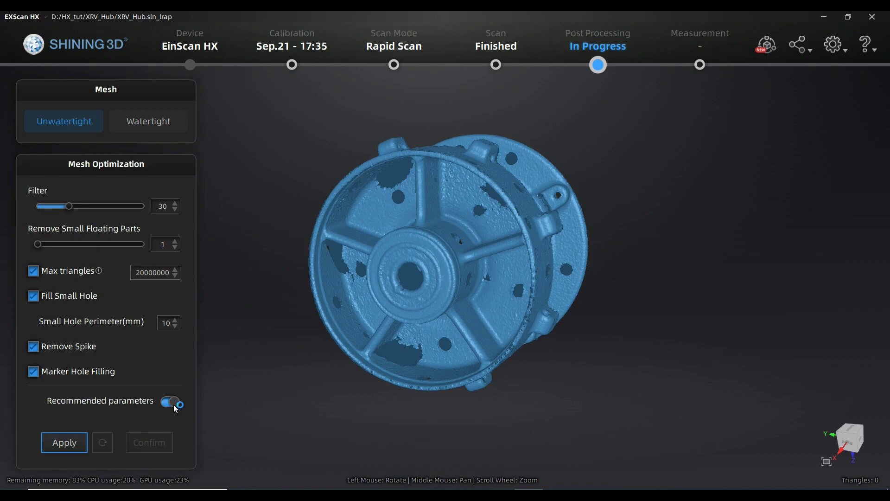
left_click(175, 409)
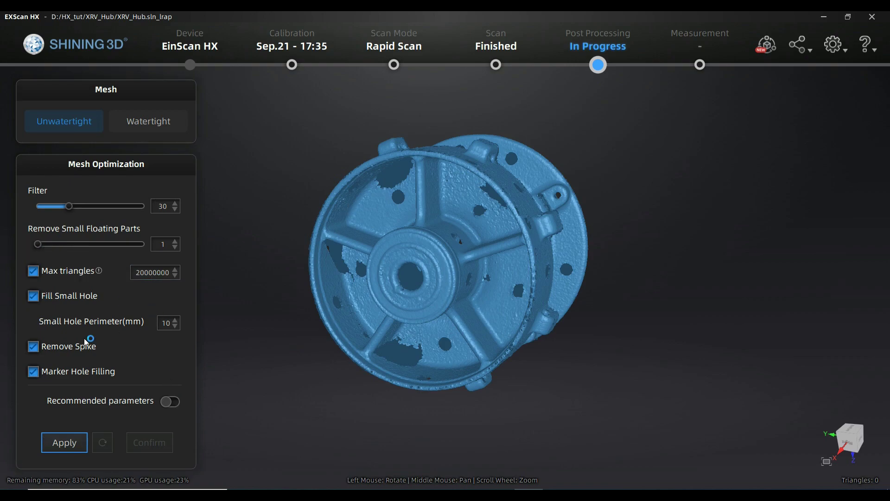
left_click(70, 444)
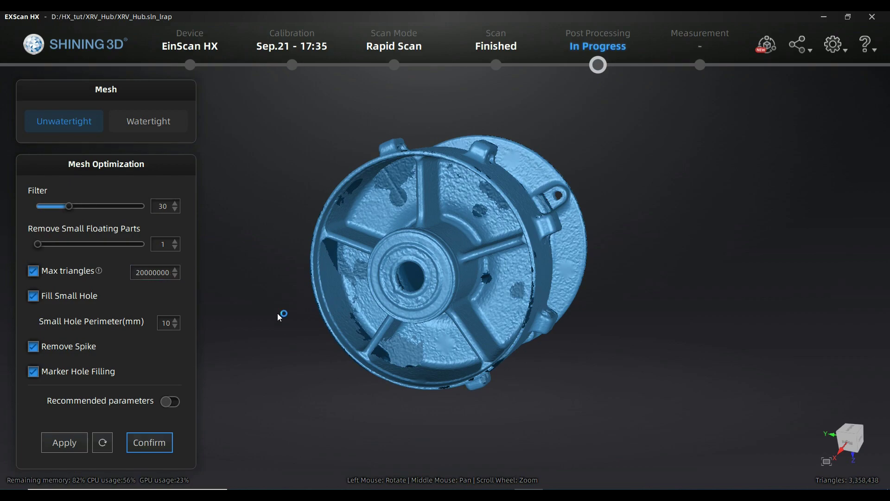
middle_click_drag(280, 320, 349, 303)
left_click_drag(286, 264, 459, 267)
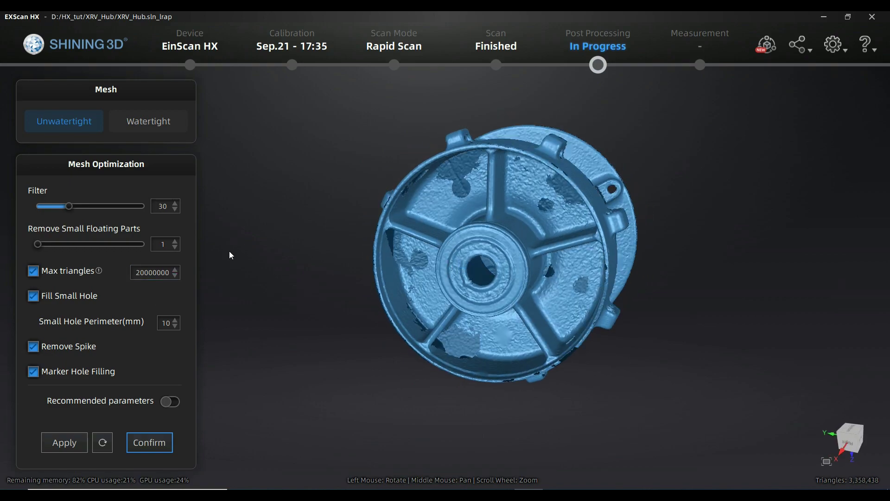
left_click_drag(295, 239, 433, 335)
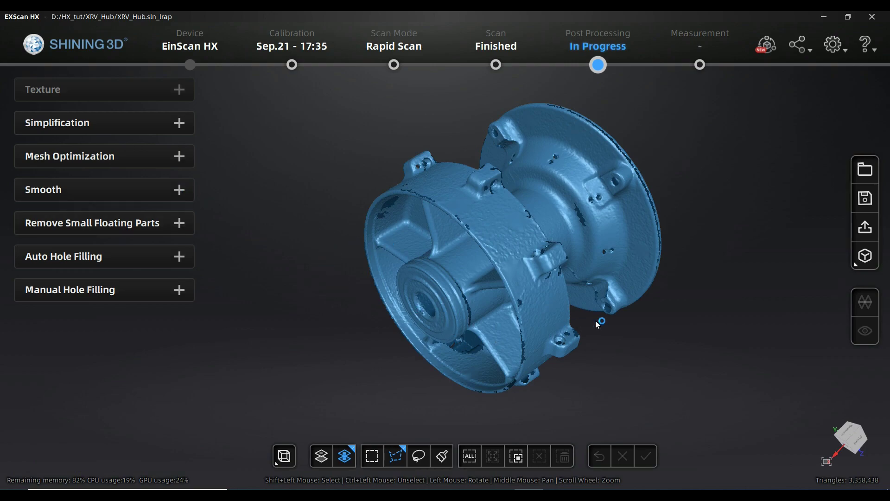
Step: Start manual hole filling with the Flat type and fill the large irregular hole between the ribs inside the hub
left_click_drag(666, 364, 534, 346)
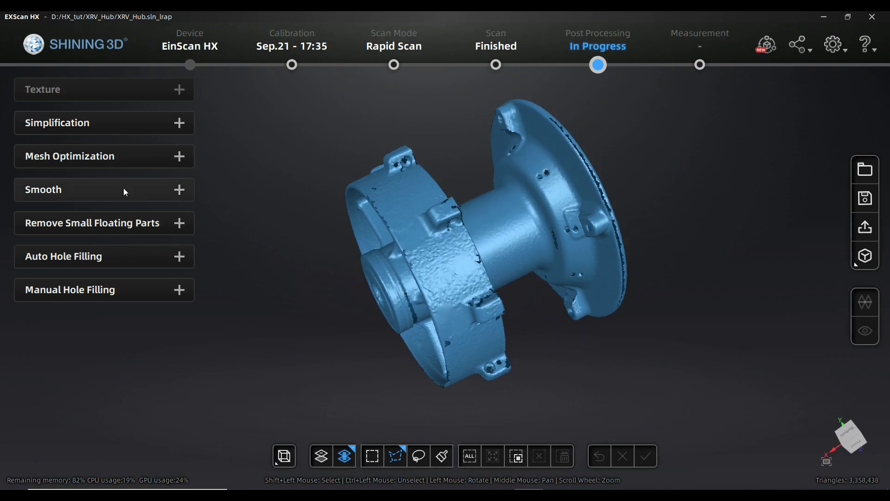
left_click_drag(542, 352, 574, 261)
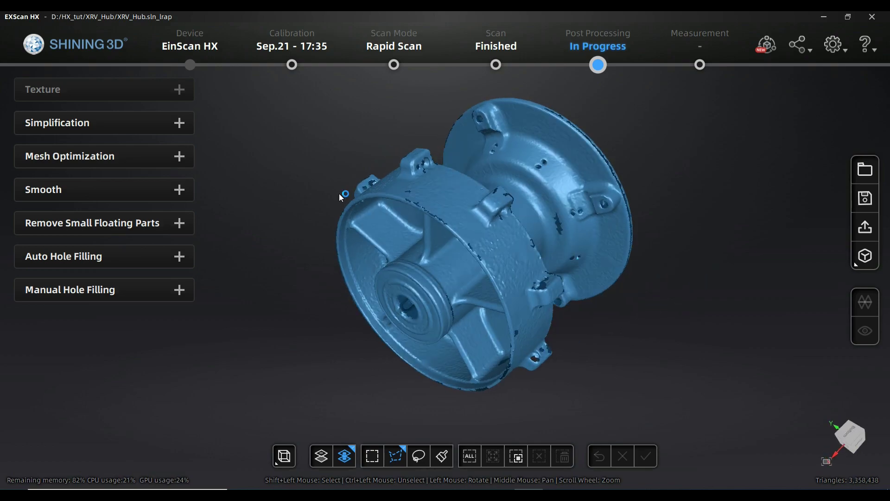
left_click_drag(358, 288, 431, 196)
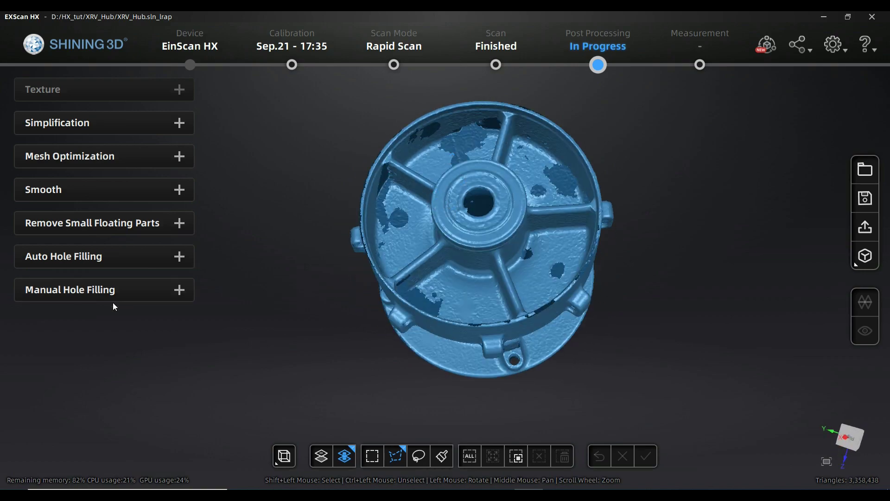
left_click(99, 287)
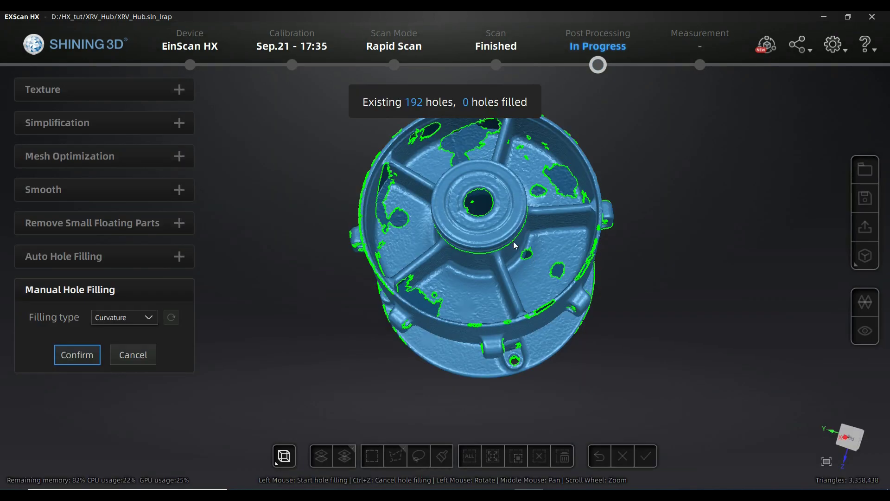
left_click_drag(514, 242, 480, 343)
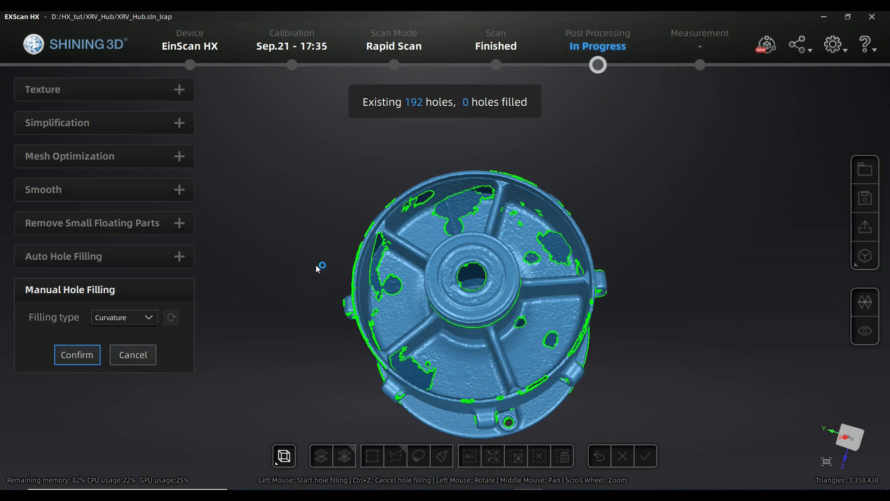
left_click(147, 323)
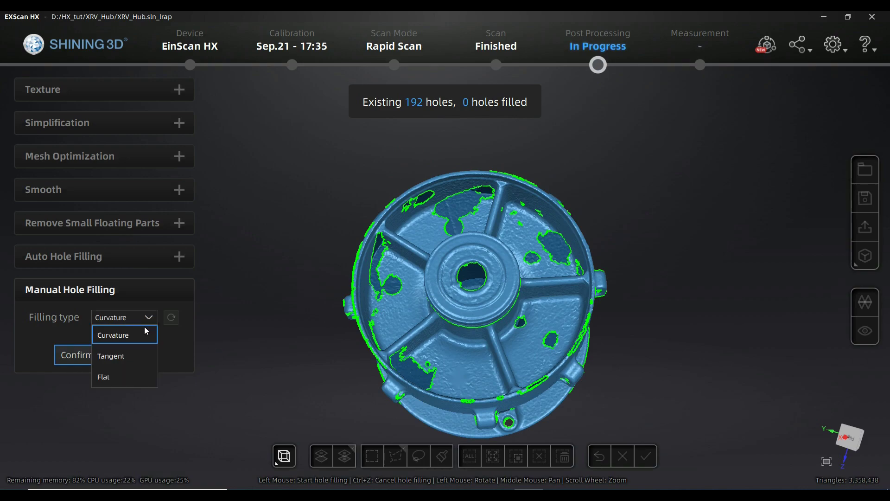
left_click(132, 375)
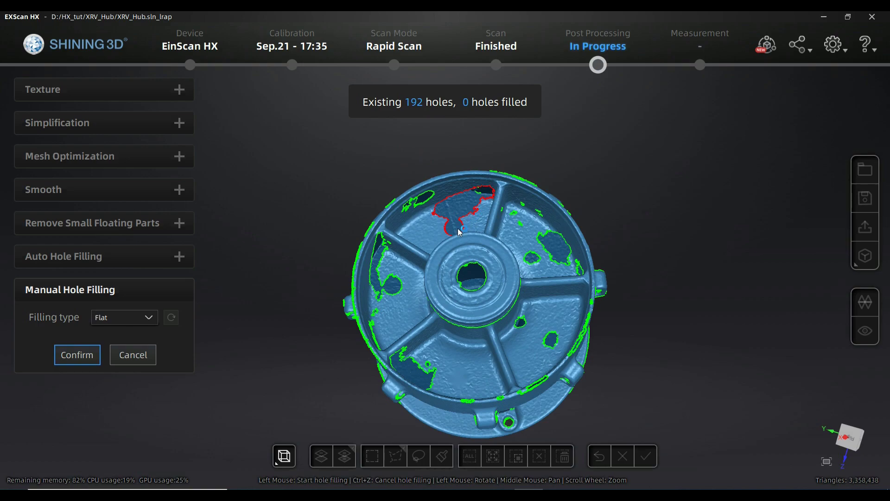
left_click(459, 232)
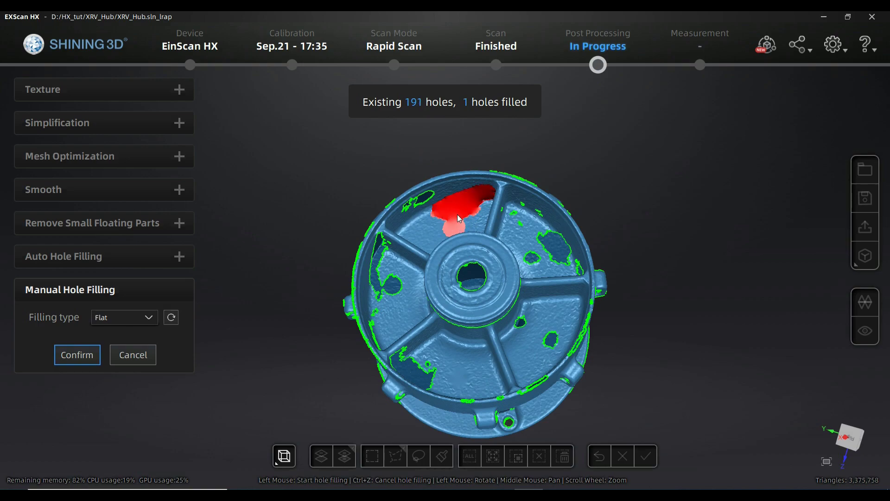
Step: Examine the Flat fill between the ribs from several angles, then undo it
left_click_drag(458, 218, 441, 247)
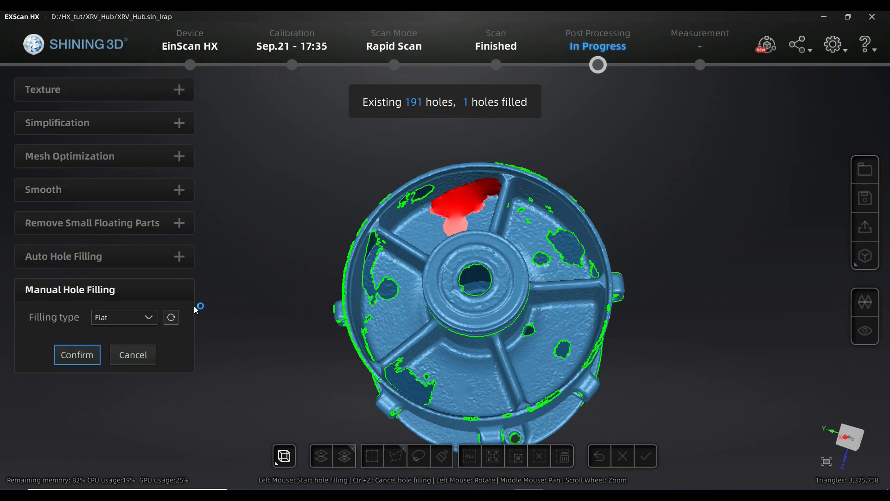
left_click_drag(540, 238, 481, 256)
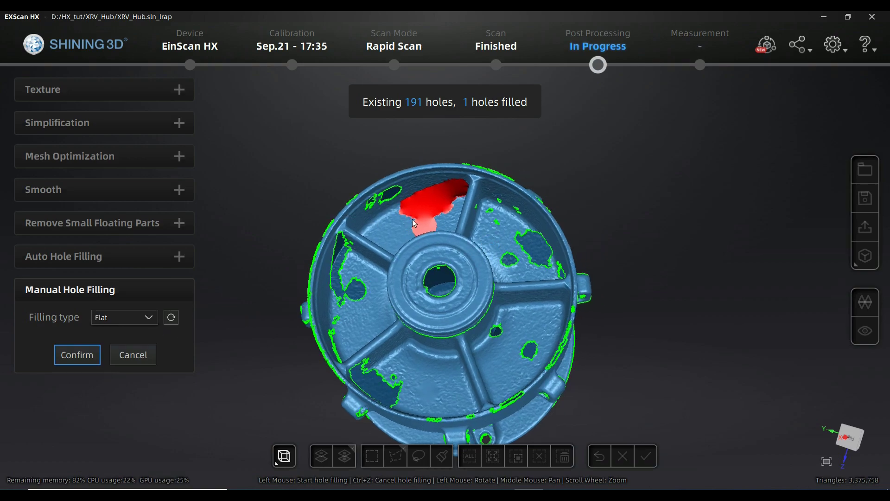
left_click_drag(430, 221, 464, 237)
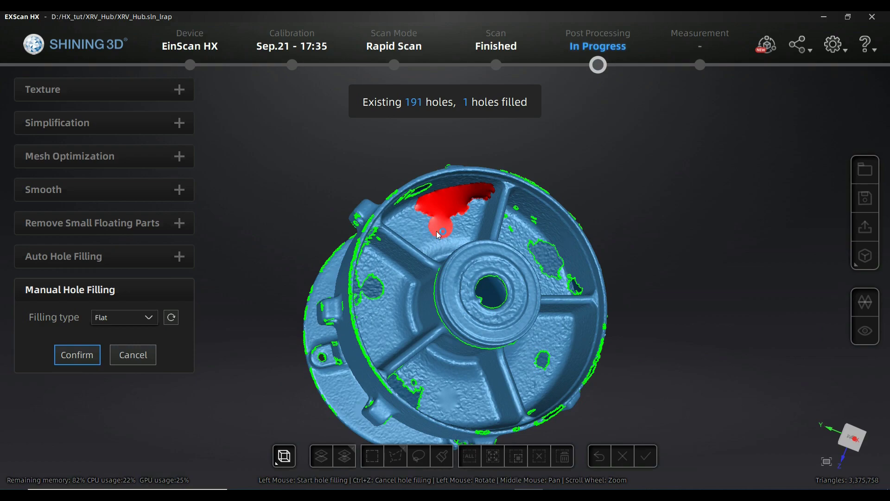
left_click_drag(447, 220, 439, 238)
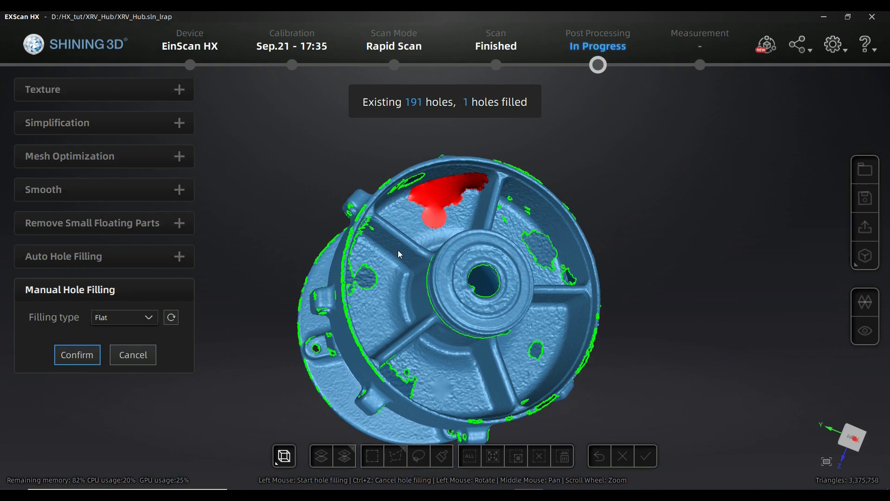
left_click(171, 318)
left_click(174, 323)
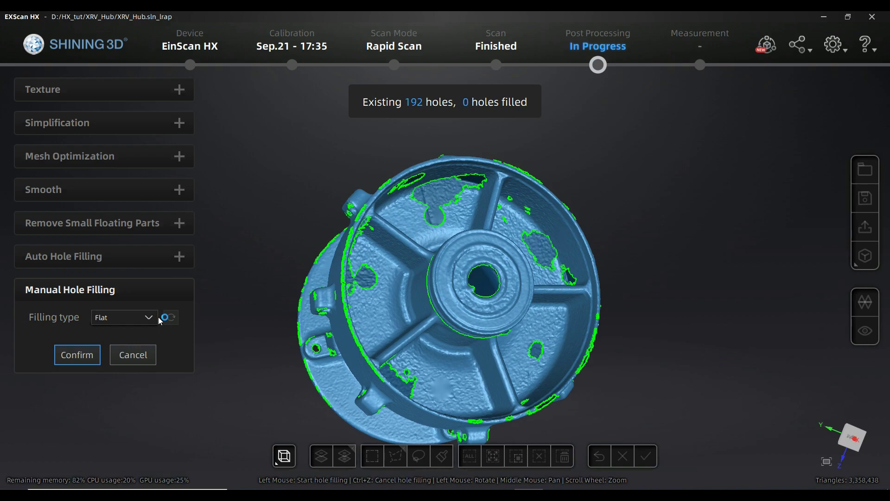
Step: Try the Tangent filling type on the same large irregular hole, inspect the fill and undo it
left_click(156, 317)
left_click(122, 358)
left_click(422, 208)
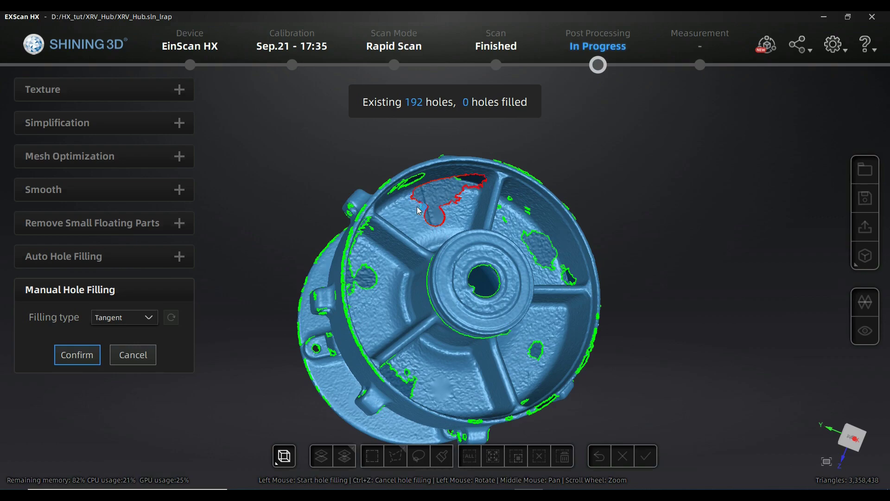
left_click(434, 240)
left_click_drag(444, 223, 456, 207)
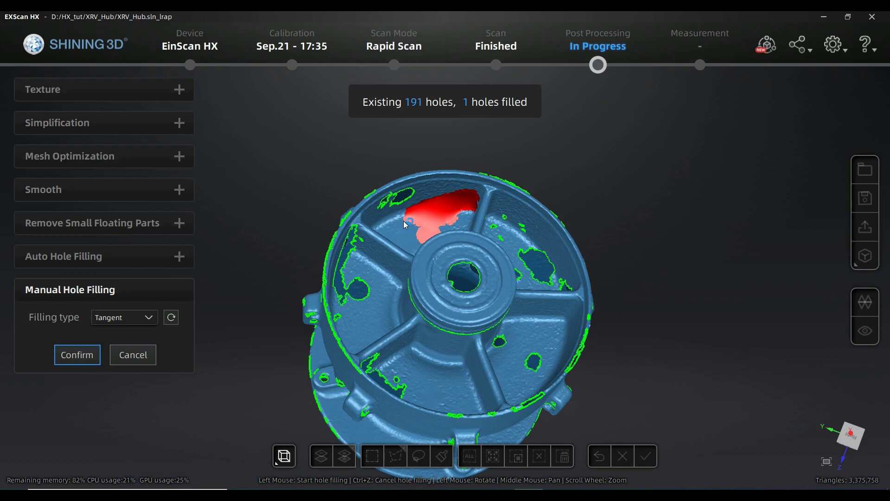
left_click_drag(449, 226, 437, 235)
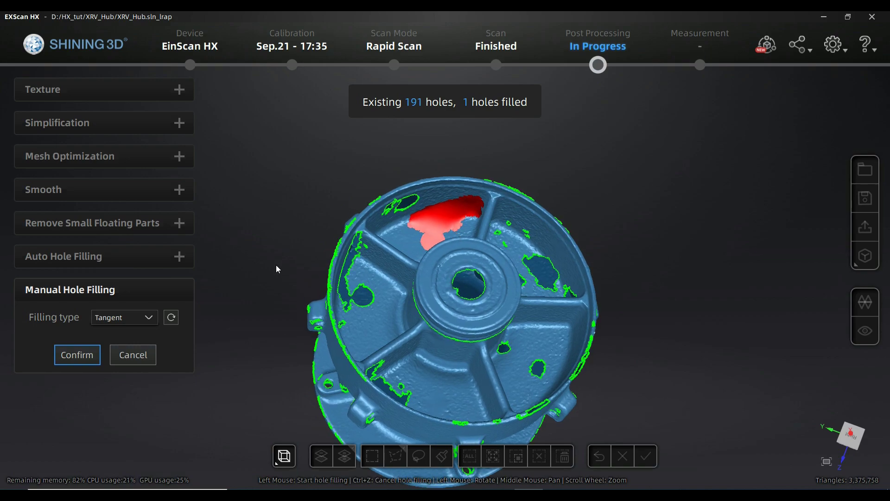
left_click(151, 319)
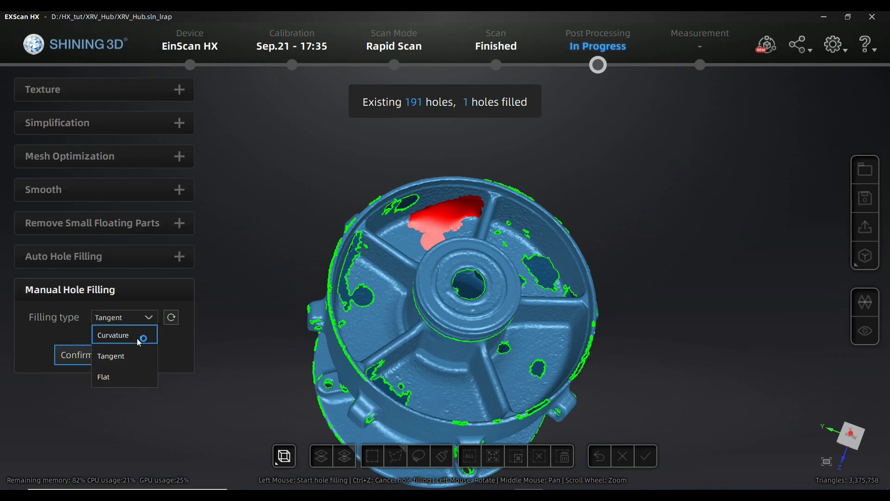
left_click(173, 319)
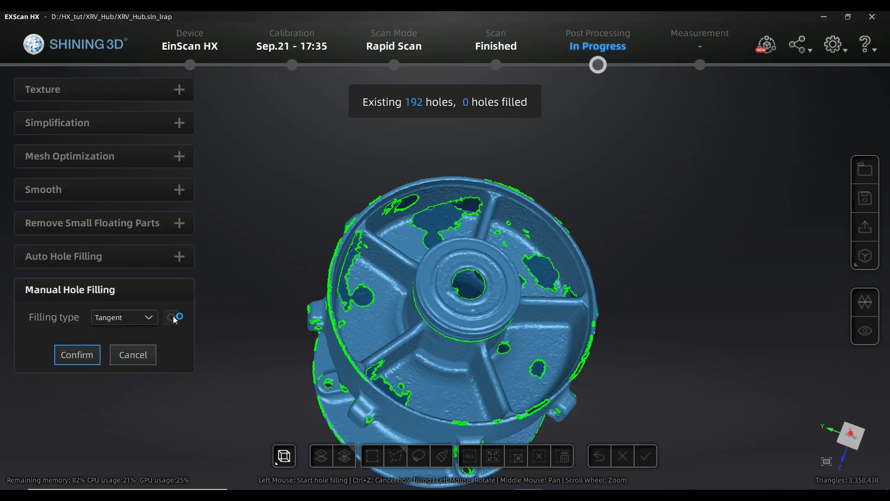
Step: Set the filling type to Curvature and fill the large irregular hole between the ribs
left_click(149, 319)
left_click(129, 336)
left_click_drag(506, 229, 522, 200)
left_click_drag(596, 237, 628, 256)
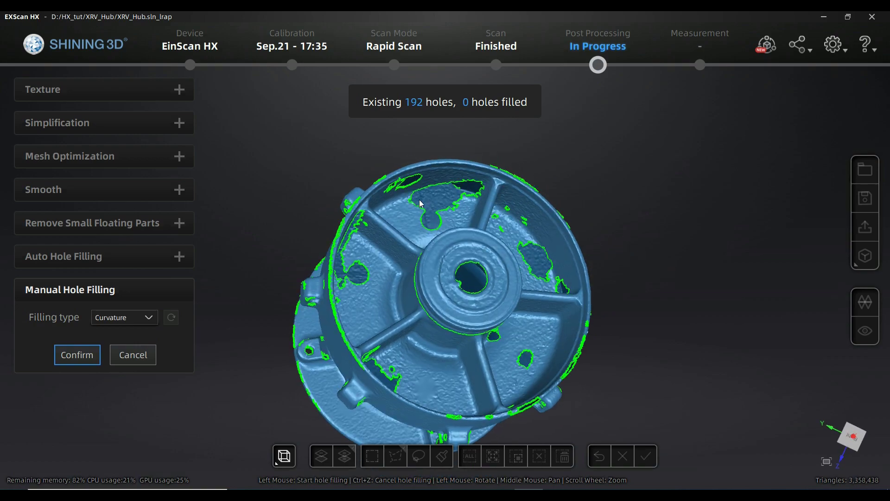
left_click(411, 210)
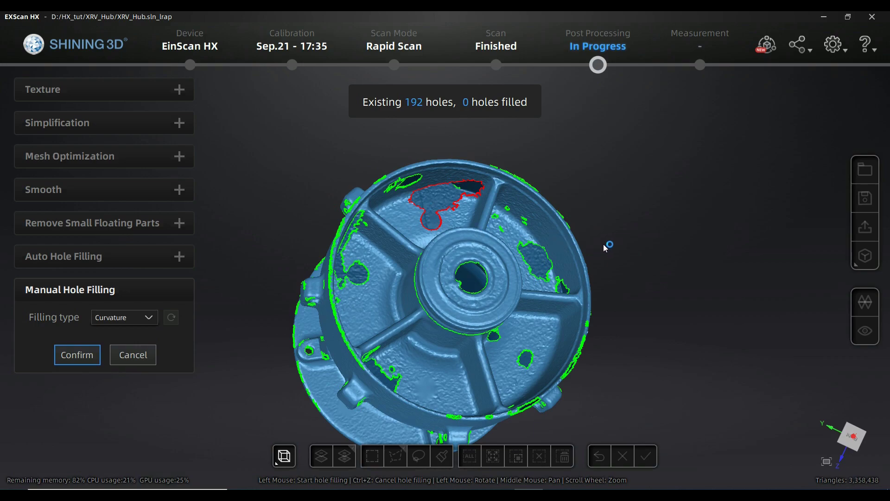
left_click_drag(603, 244, 563, 205)
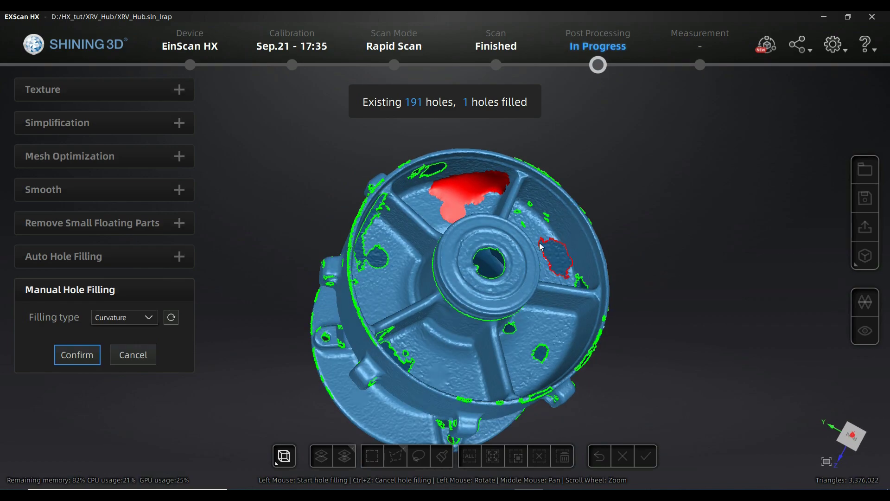
Step: Try a Curvature fill on the larger irregular hole in the adjacent rib section, inspect it and undo it
left_click(566, 249)
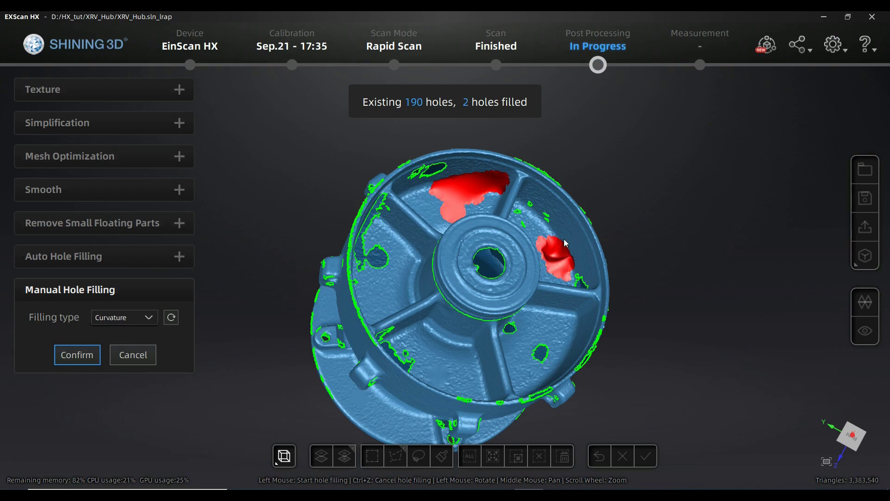
left_click_drag(564, 238, 521, 236)
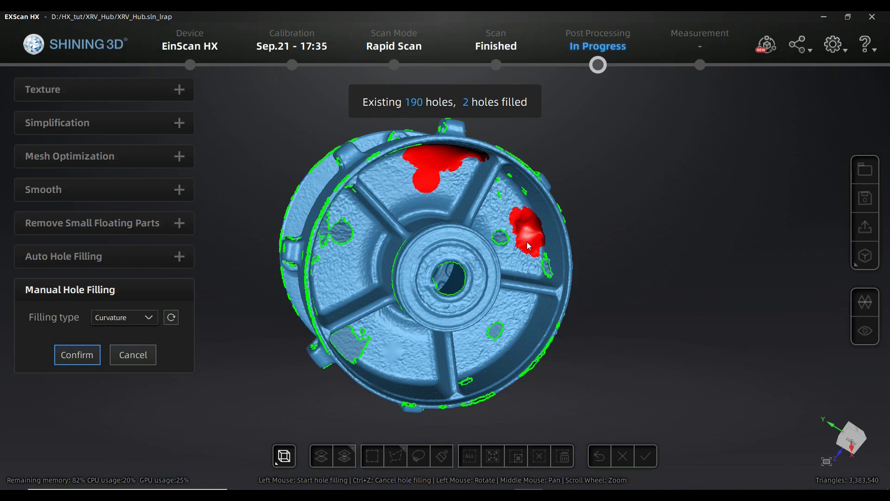
left_click_drag(527, 244, 500, 269)
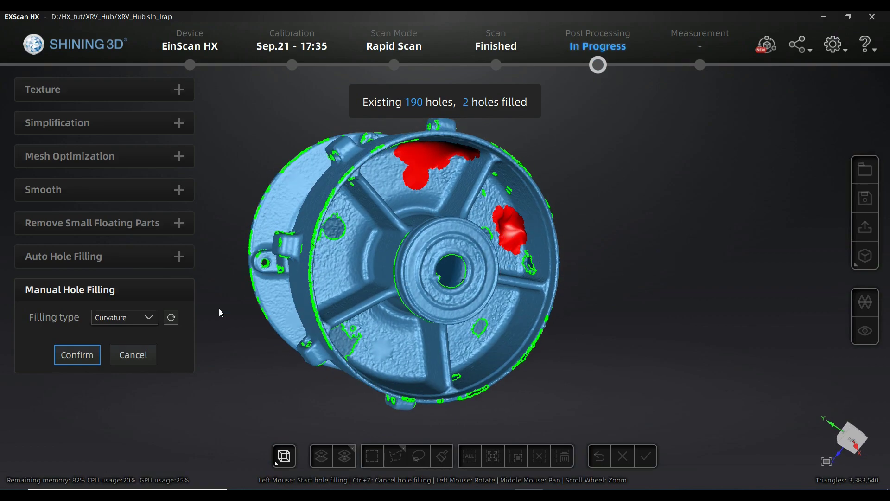
left_click(171, 318)
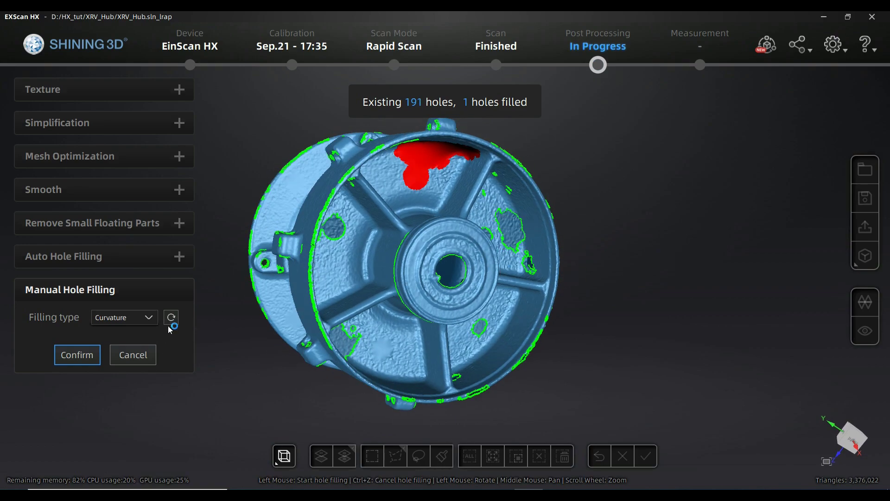
Step: Set the filling type to Tangent and fill the larger irregular hole in the adjacent rib section
left_click(141, 325)
left_click(138, 354)
left_click(512, 262)
middle_click_drag(509, 262, 535, 263)
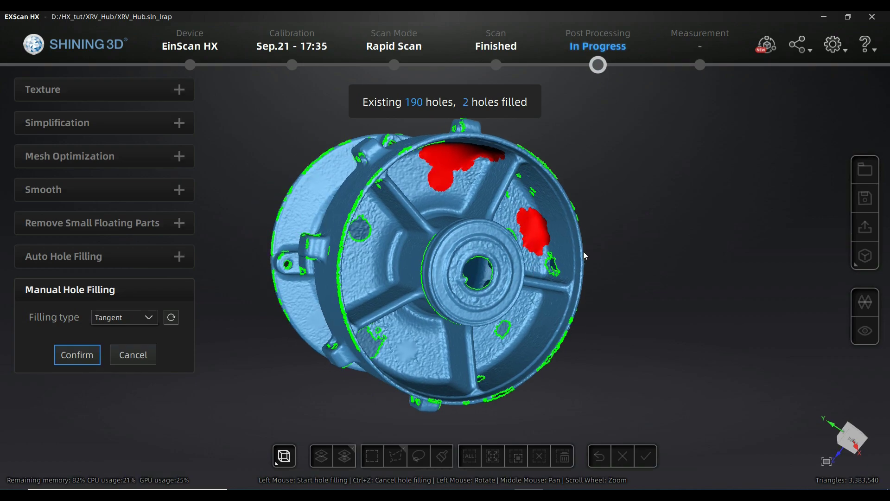
left_click_drag(656, 256, 589, 227)
left_click_drag(496, 281, 515, 269)
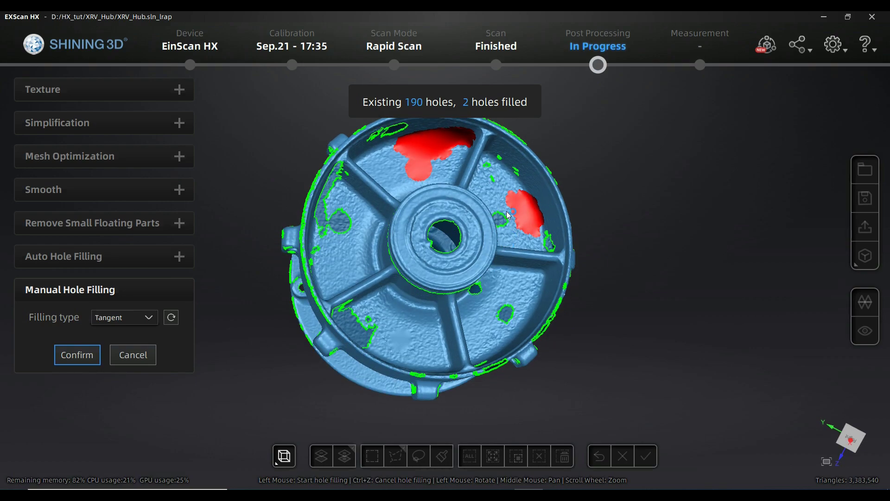
Step: Fill the small hole beside the last Tangent fill and the round hole in the next rib section
left_click(512, 272)
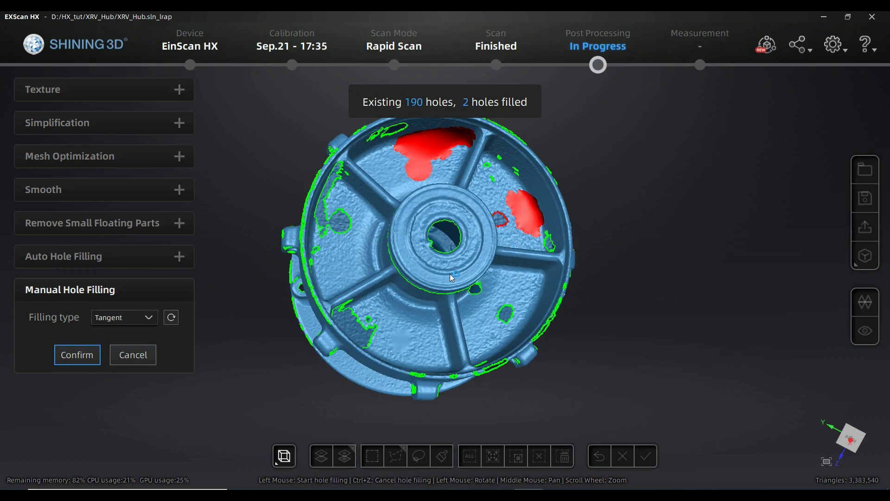
left_click(149, 324)
left_click(509, 325)
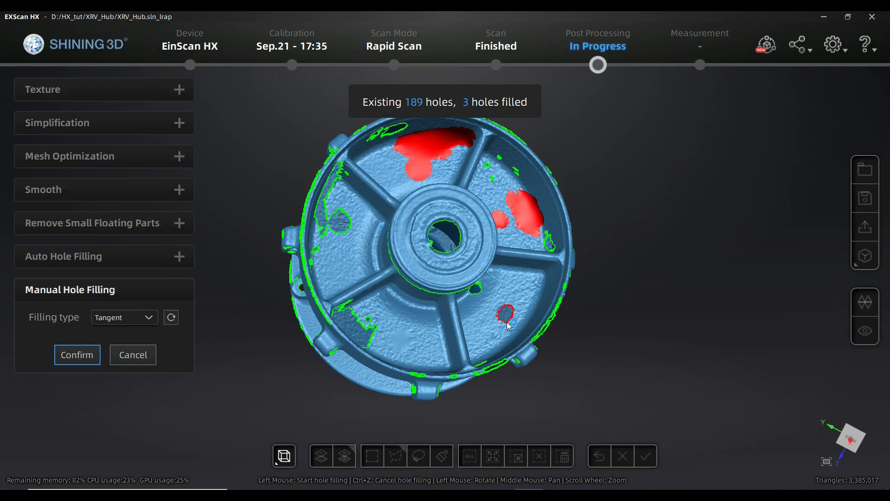
left_click(490, 298)
left_click_drag(510, 285, 517, 327)
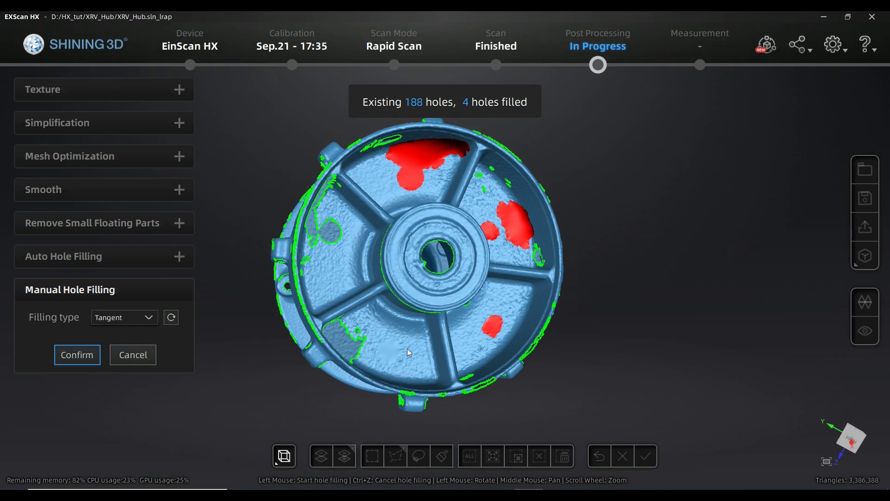
Step: Fill the narrow hole near the lower rim and the elongated one beside the large Tangent-filled patch
left_click_drag(407, 349, 507, 390)
left_click(479, 381)
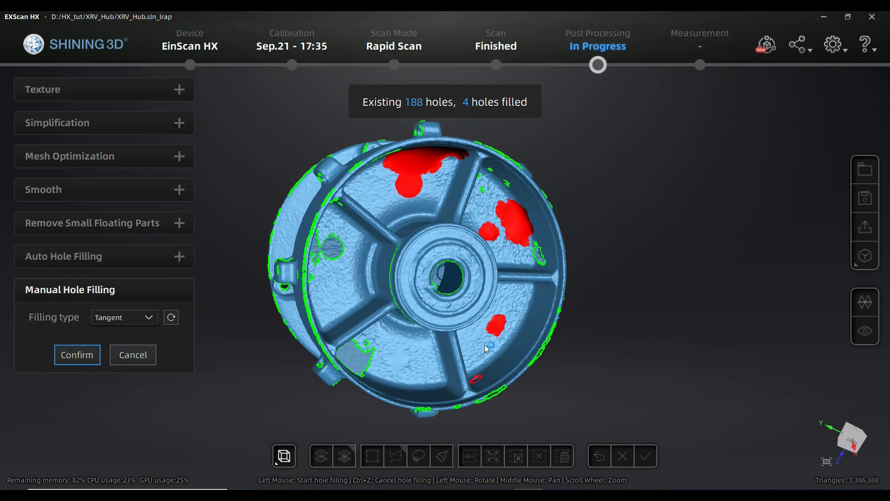
left_click(542, 255)
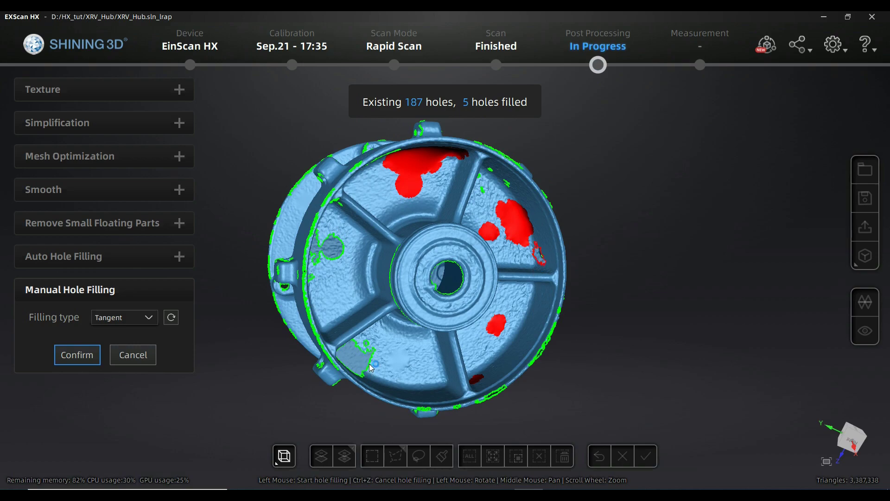
Step: Try a Tangent fill on the large irregular hole in the lower-left rib section, inspect it and undo it
left_click_drag(418, 333, 374, 344)
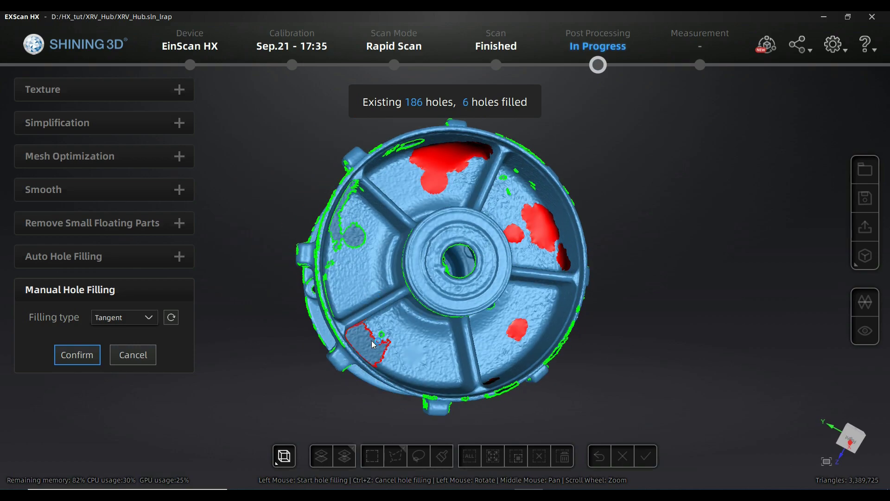
left_click(394, 344)
left_click_drag(435, 310, 356, 313)
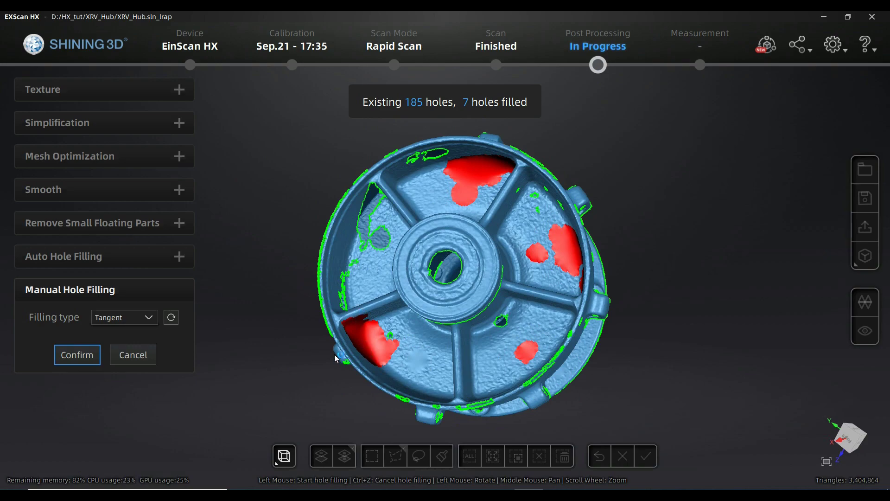
left_click(171, 317)
Step: Set the filling type to Curvature and fill the large irregular hole in the lower-left rib section
left_click(146, 319)
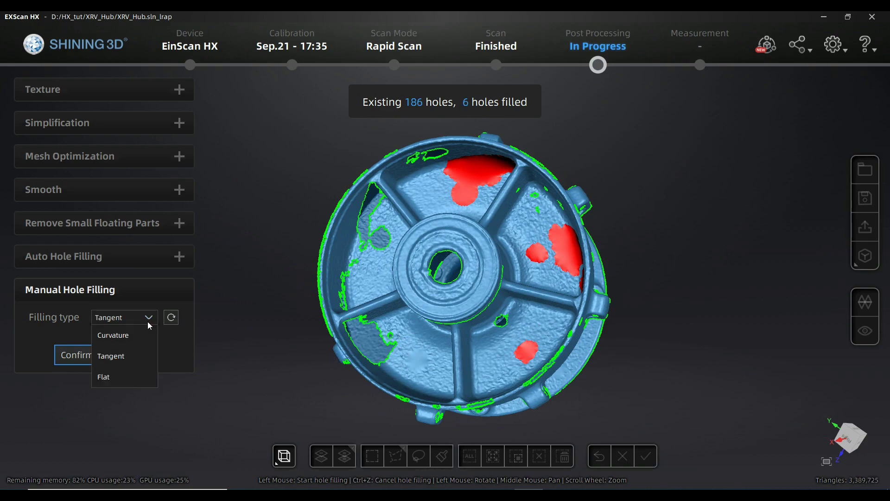
left_click(124, 336)
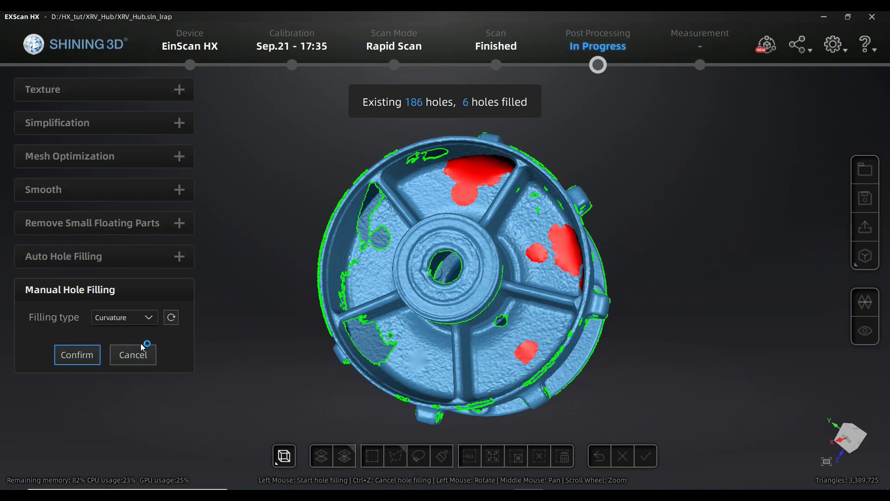
left_click(378, 356)
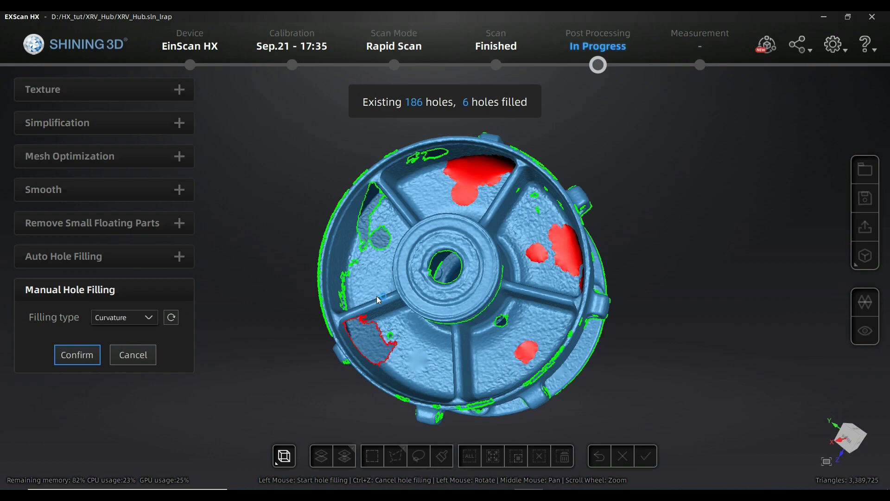
left_click_drag(371, 284, 247, 306)
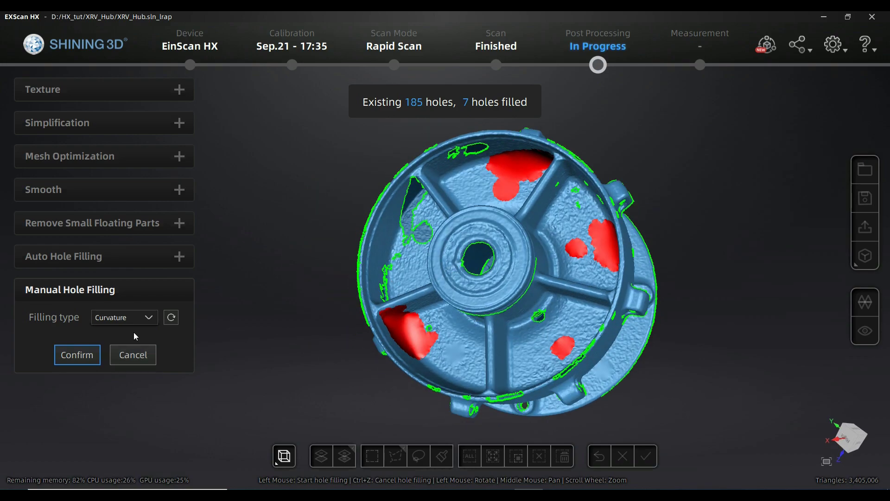
Step: Switch the filling type to Tangent and fill the holes on the hub's inner wall and the small one near the central boss
left_click(148, 317)
left_click(138, 356)
left_click(455, 160)
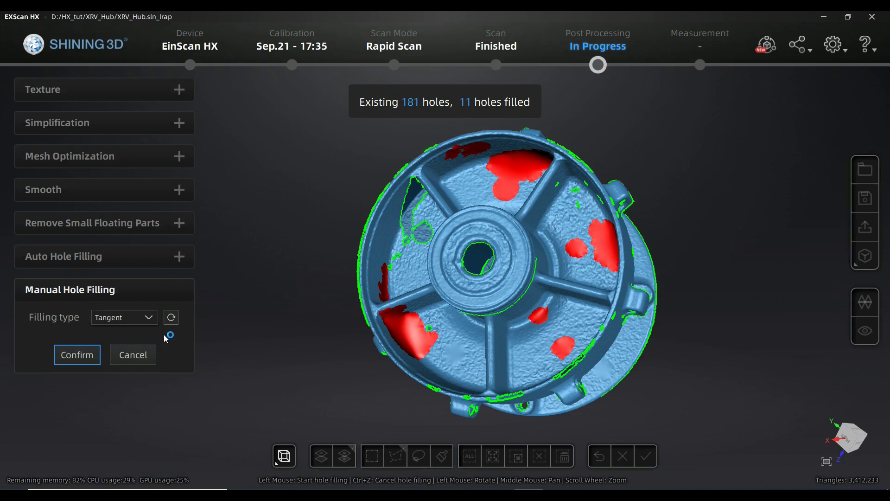
Step: Set the filling type to Curvature and fill the long hole with the rounded end in the upper-left rib section
left_click(148, 319)
left_click(113, 335)
left_click(410, 255)
left_click_drag(497, 282, 499, 290)
left_click_drag(672, 273, 450, 338)
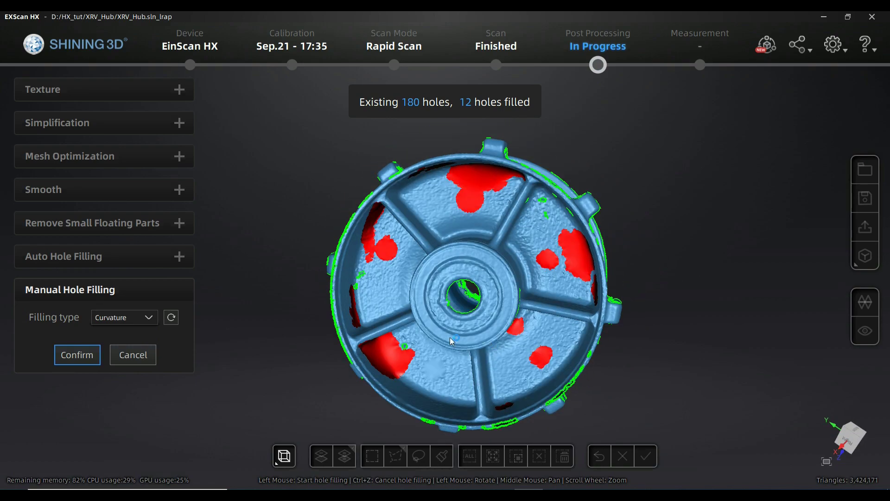
Step: Confirm the manual hole fills and inspect the repaired interior of the hub
left_click(74, 353)
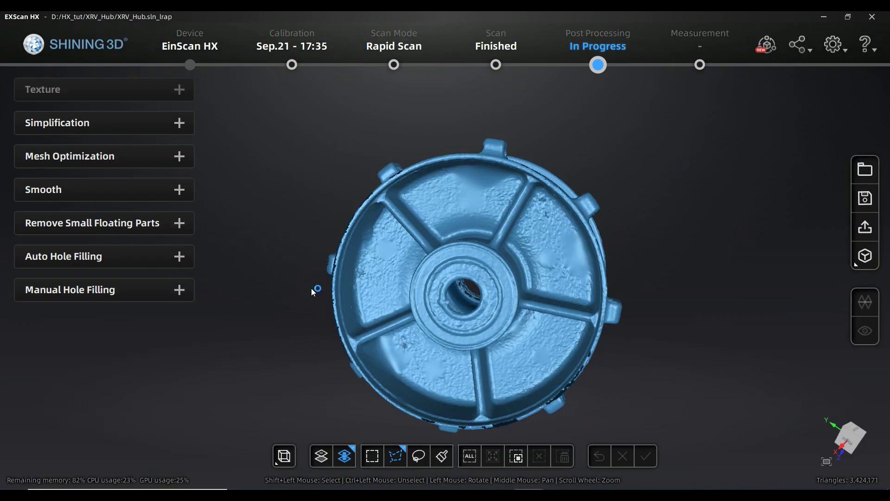
left_click_drag(319, 285, 288, 327)
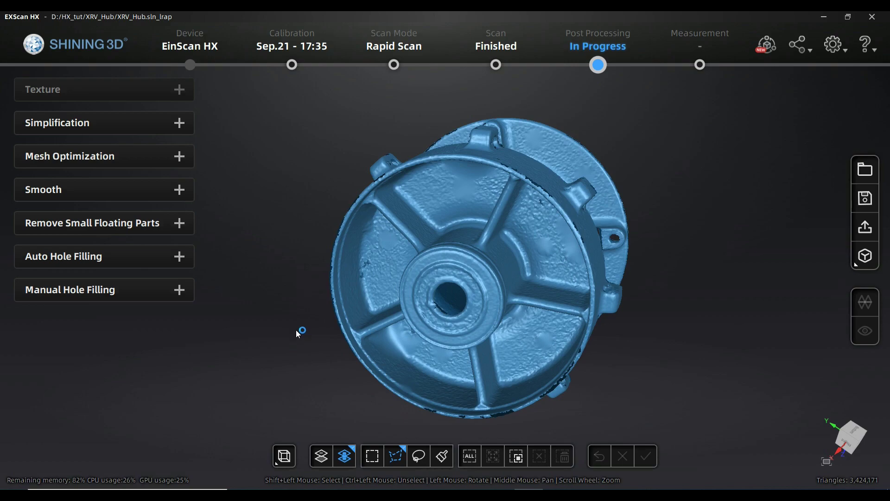
left_click_drag(346, 327, 332, 272)
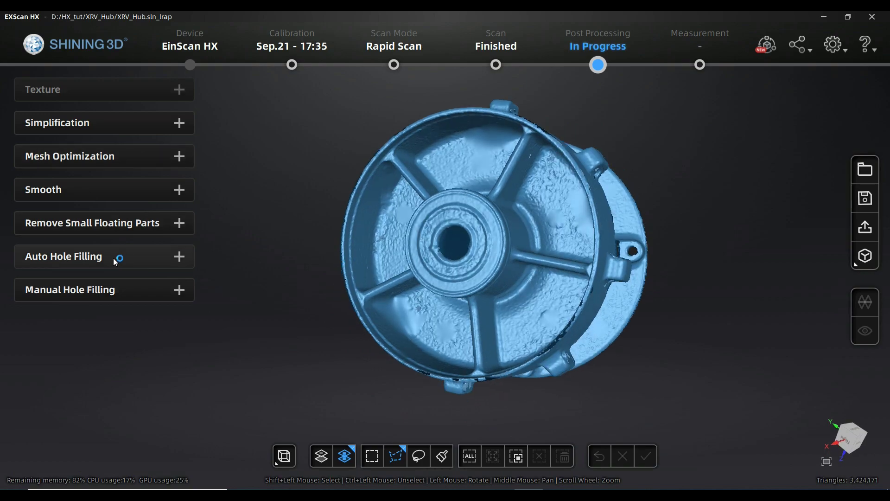
Step: Fill the hub's remaining holes automatically using the Tangent filling type and an 800 mm perimeter
left_click_drag(266, 339, 232, 288)
left_click(147, 284)
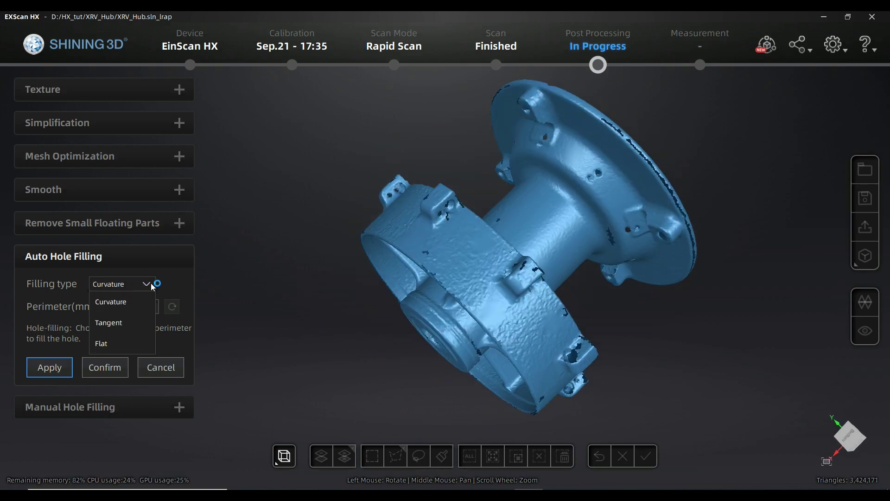
left_click(126, 318)
left_click(128, 307)
key("Return")
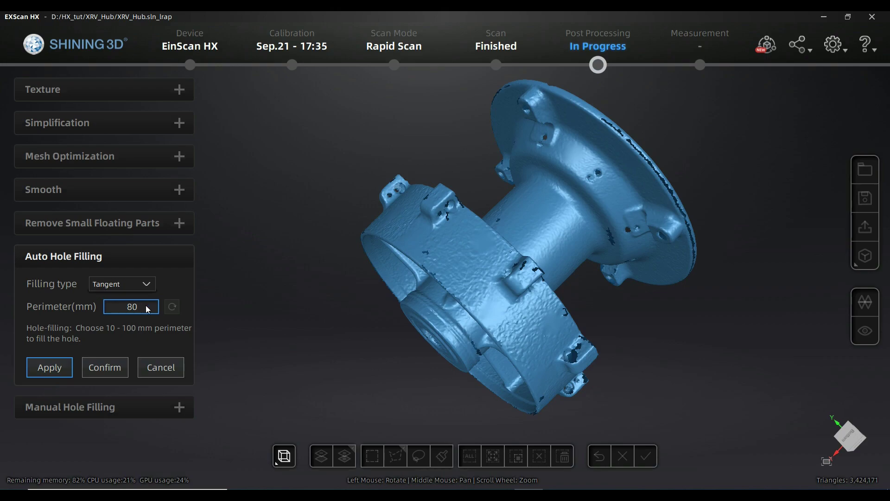
type("0")
left_click(53, 371)
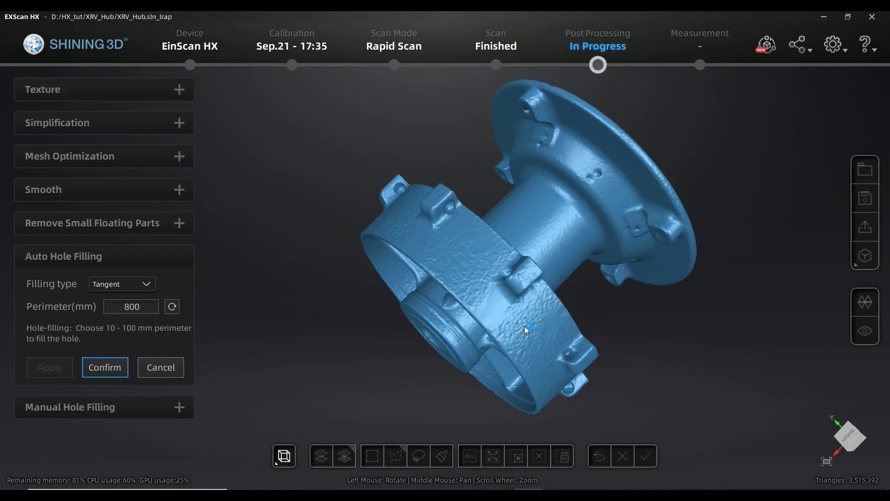
Step: Check the automatically filled holes around the hub and confirm the automatic hole filling
middle_click_drag(524, 325, 517, 329)
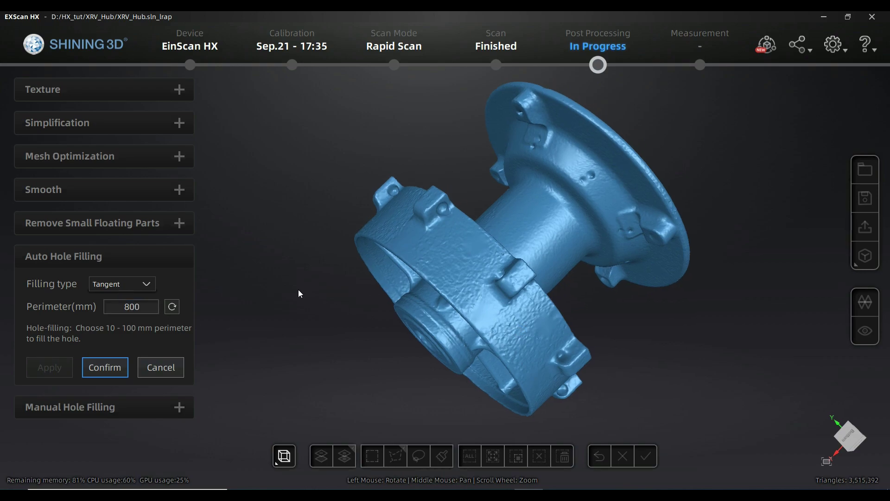
left_click_drag(525, 288, 344, 283)
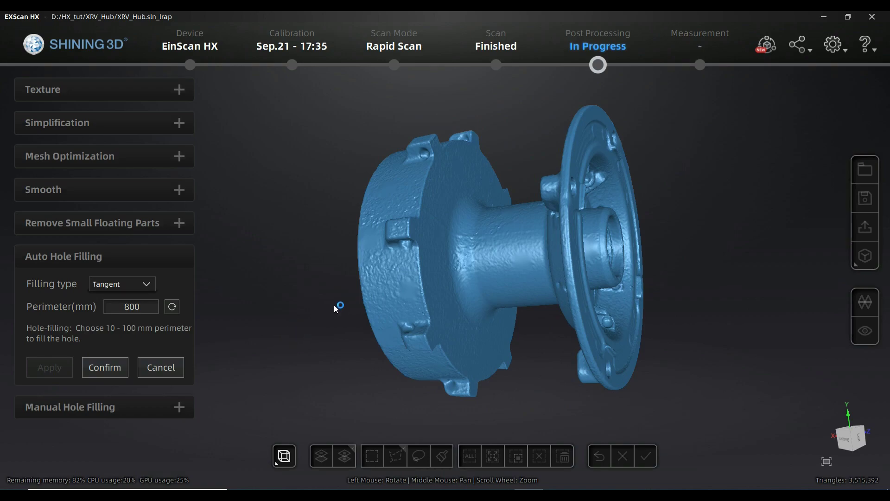
left_click_drag(314, 296, 539, 243)
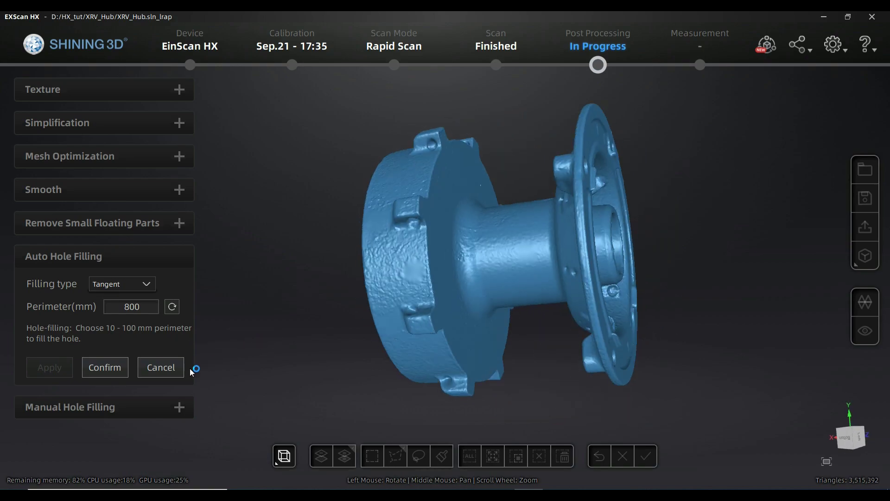
left_click(160, 374)
left_click(118, 373)
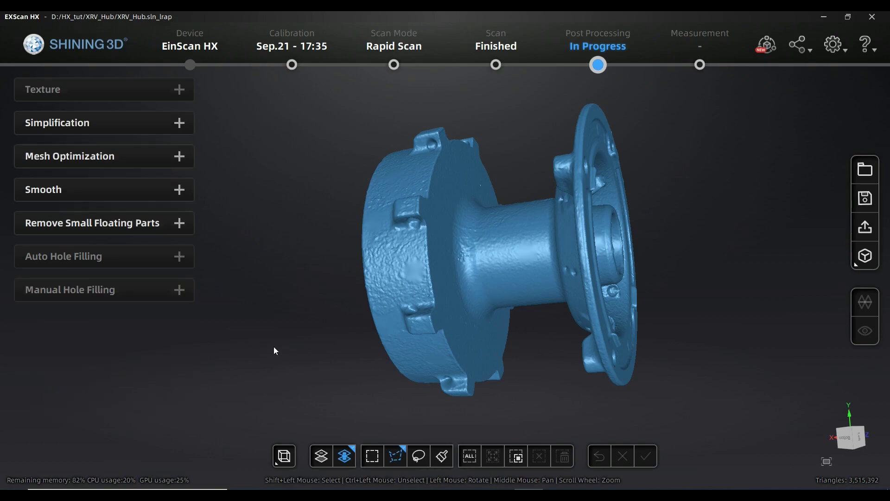
left_click_drag(272, 332, 680, 290)
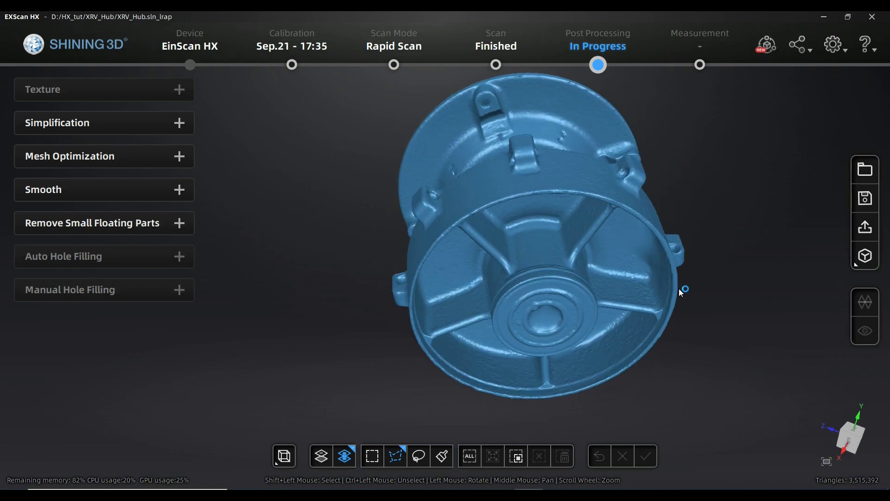
left_click_drag(442, 194, 468, 218)
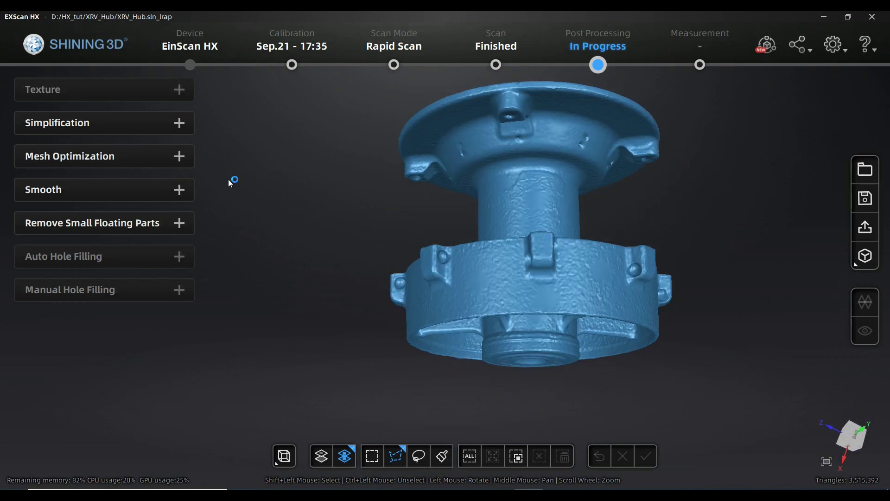
Step: Simplify the hub mesh by setting the simplification value to 76 and applying it
left_click(177, 124)
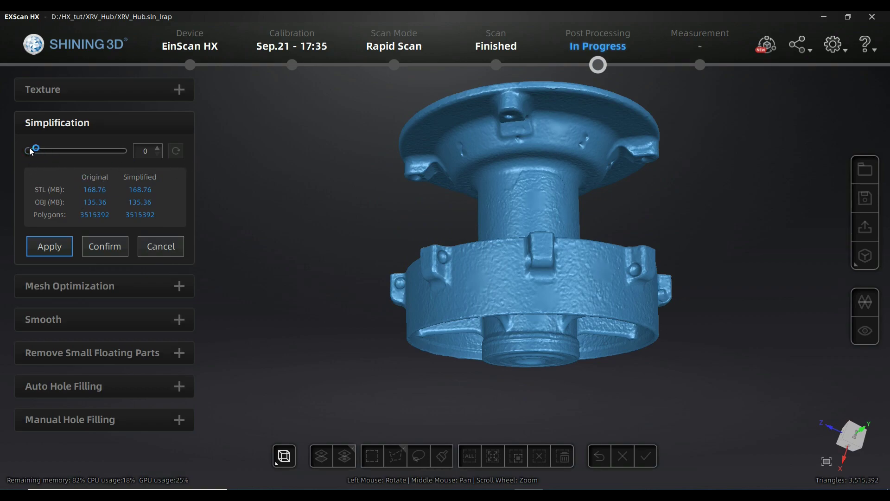
left_click_drag(30, 150, 67, 156)
left_click_drag(70, 155, 91, 166)
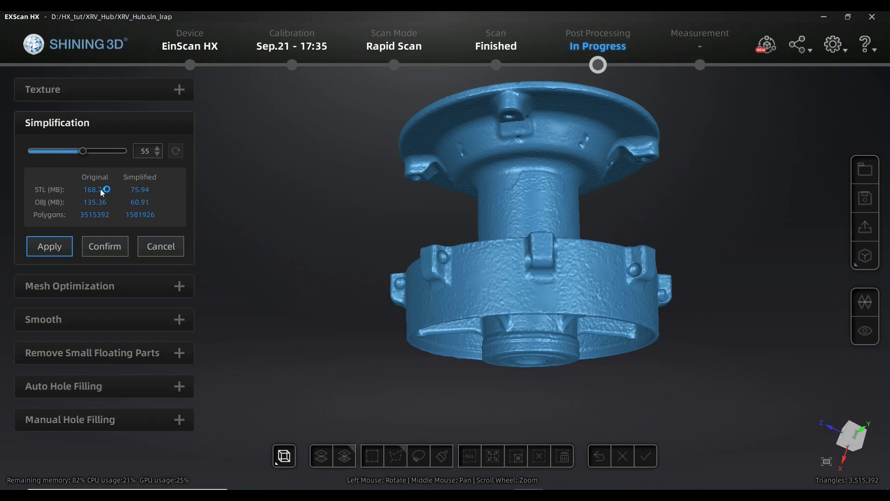
left_click_drag(82, 156, 98, 158)
left_click_drag(98, 158, 98, 160)
left_click_drag(103, 156, 106, 154)
left_click(116, 246)
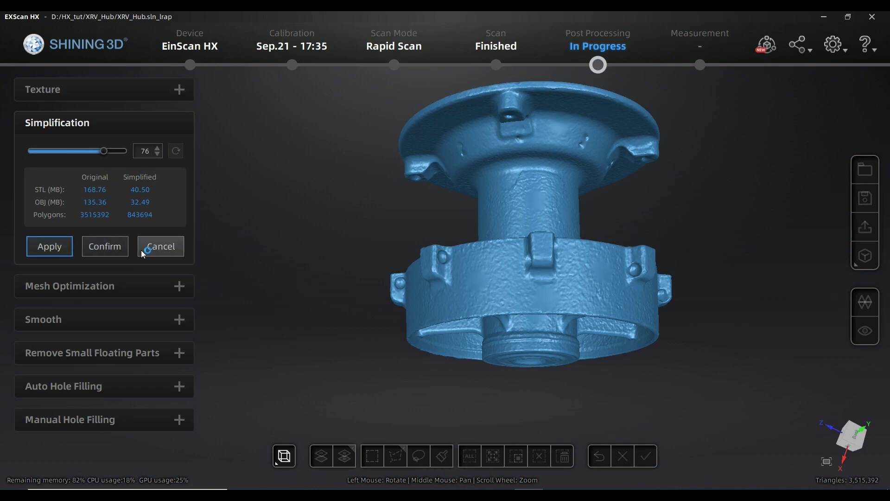
left_click(62, 246)
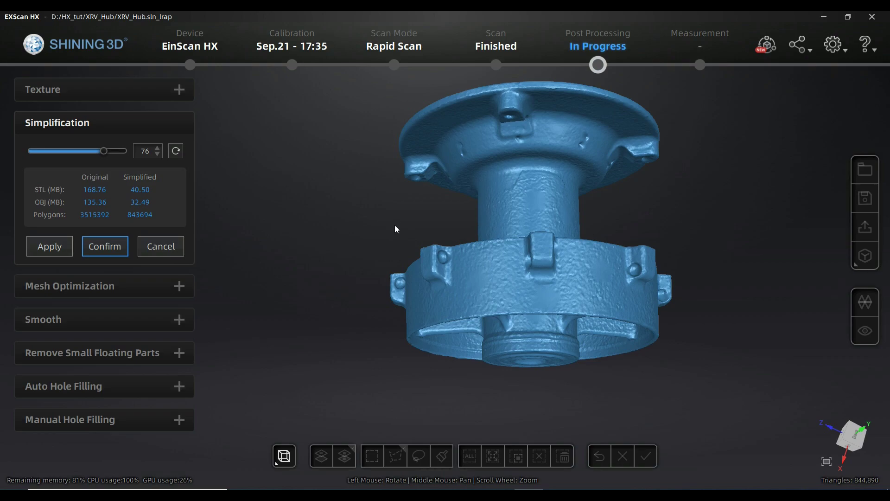
Step: Inspect the surface detail of the simplified hub from several sides and confirm the simplification
left_click_drag(590, 176, 548, 224)
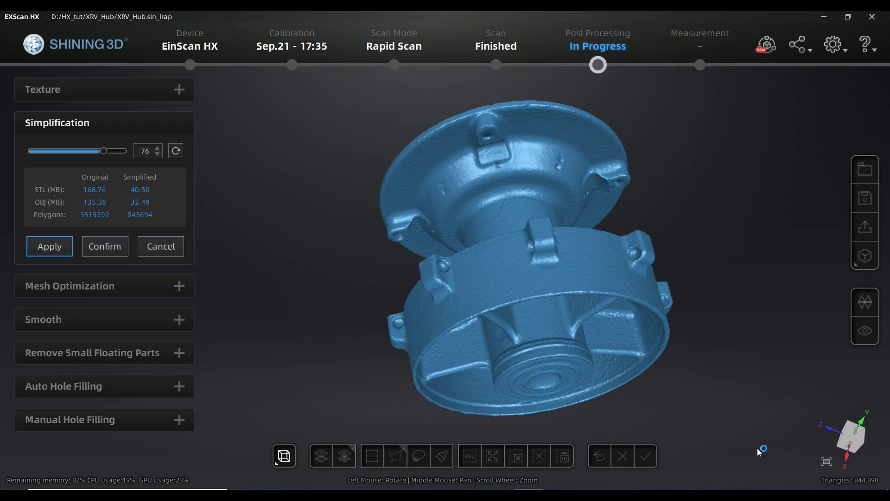
left_click_drag(585, 369, 644, 328)
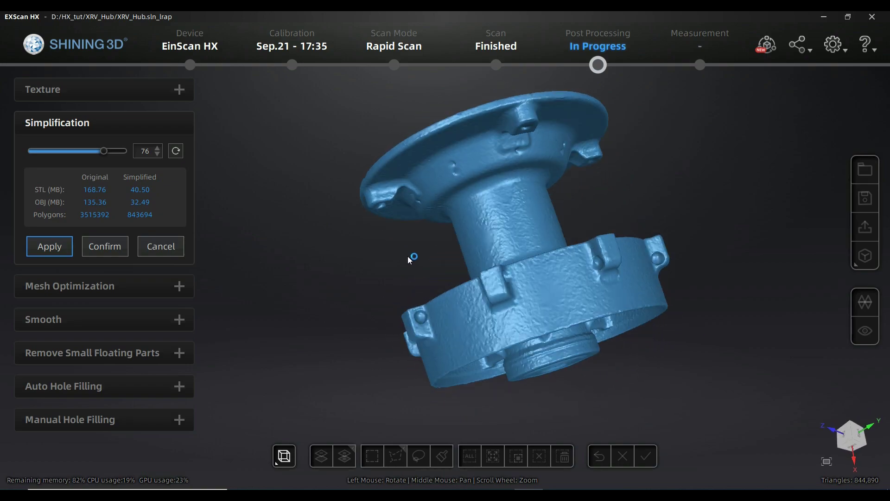
left_click_drag(513, 223, 418, 240)
scroll(527, 287, "up", 2)
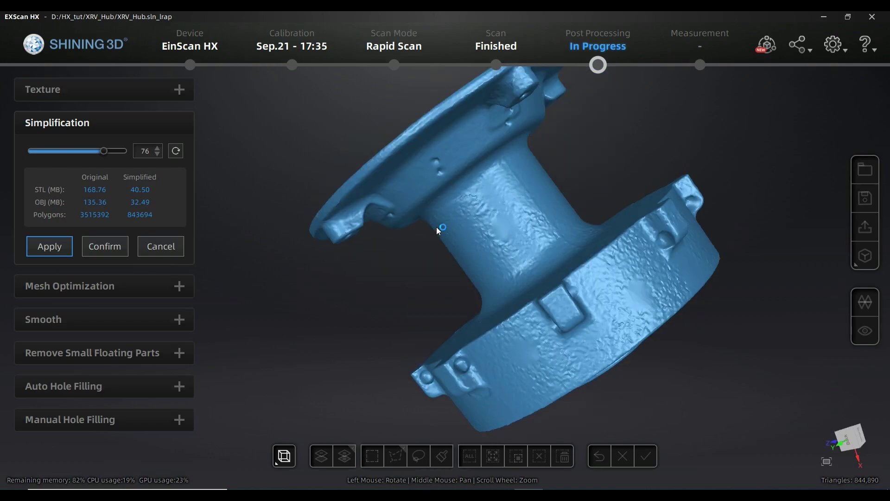
left_click_drag(491, 259, 413, 231)
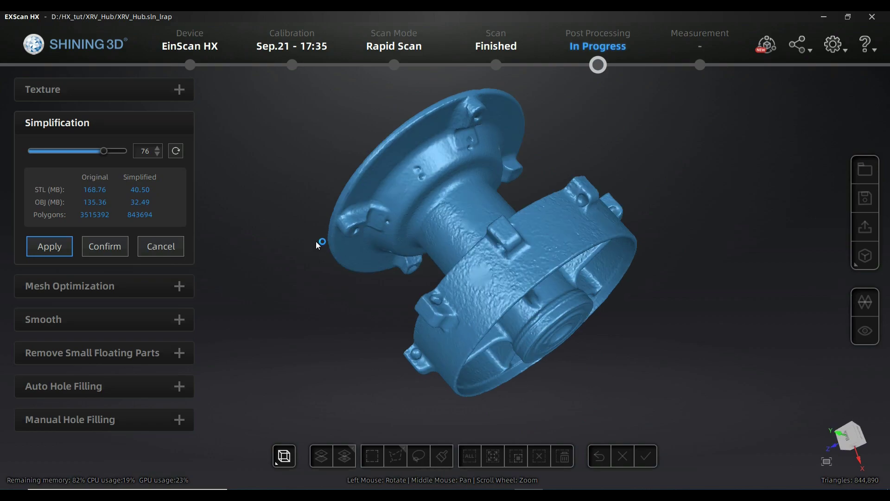
left_click(98, 251)
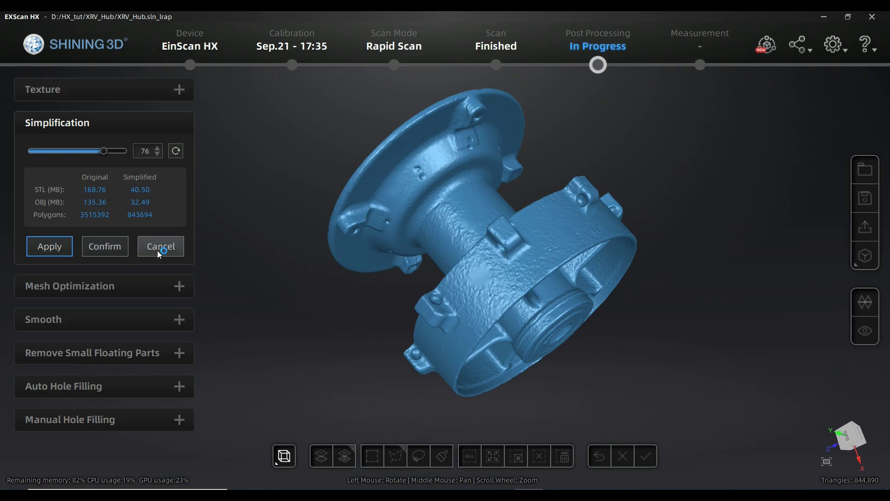
left_click(119, 245)
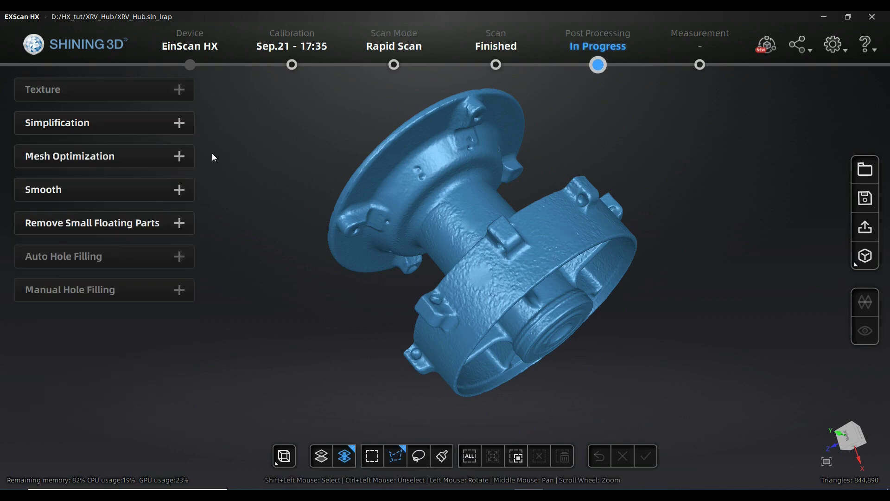
Step: Optimize the hub mesh with a Mesh Optimization value of 51 and confirm it
left_click(180, 158)
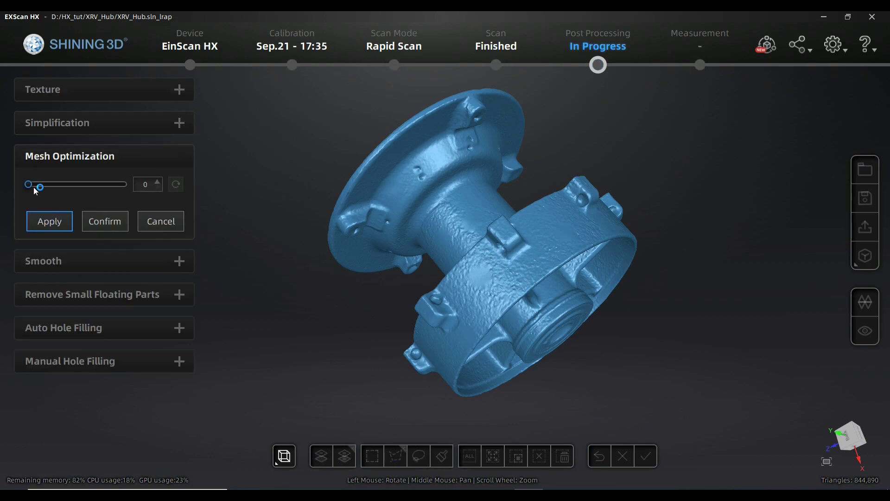
left_click_drag(30, 186, 73, 193)
left_click(114, 224)
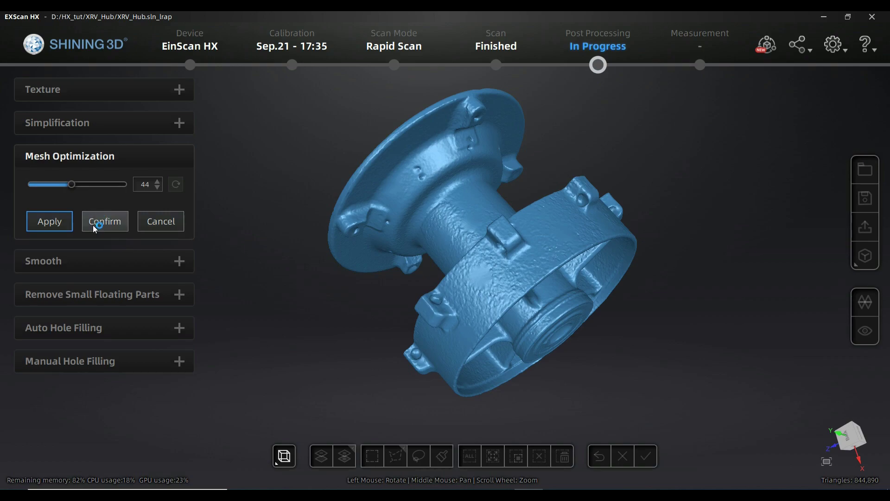
left_click_drag(71, 184, 79, 185)
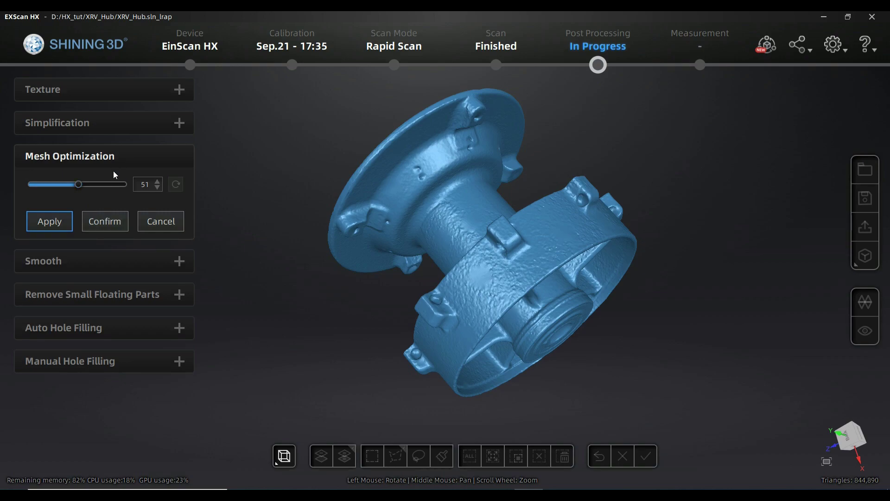
left_click(101, 219)
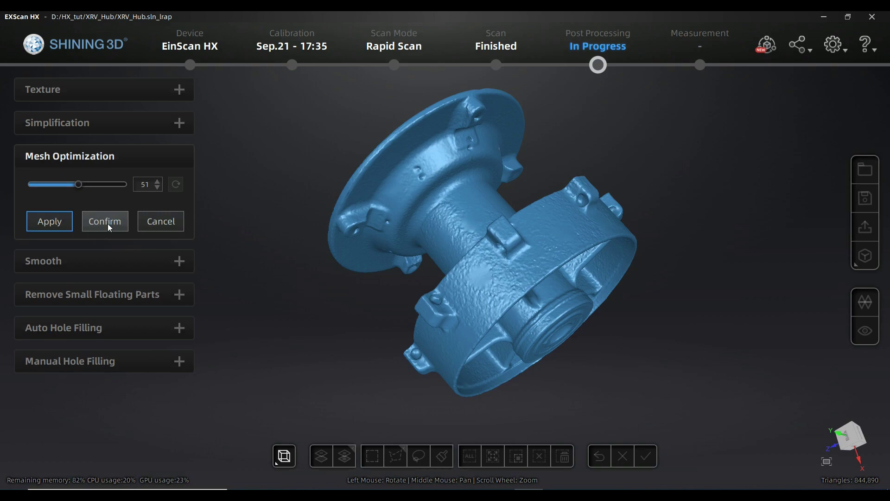
left_click(107, 223)
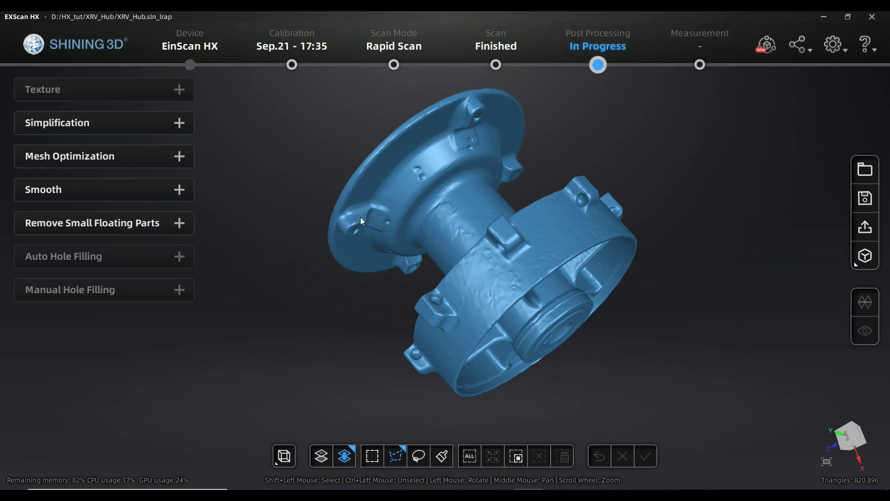
Step: Examine the optimized hub surface from several angles, and review the Mesh Optimization settings without applying them again
left_click_drag(485, 246, 449, 214)
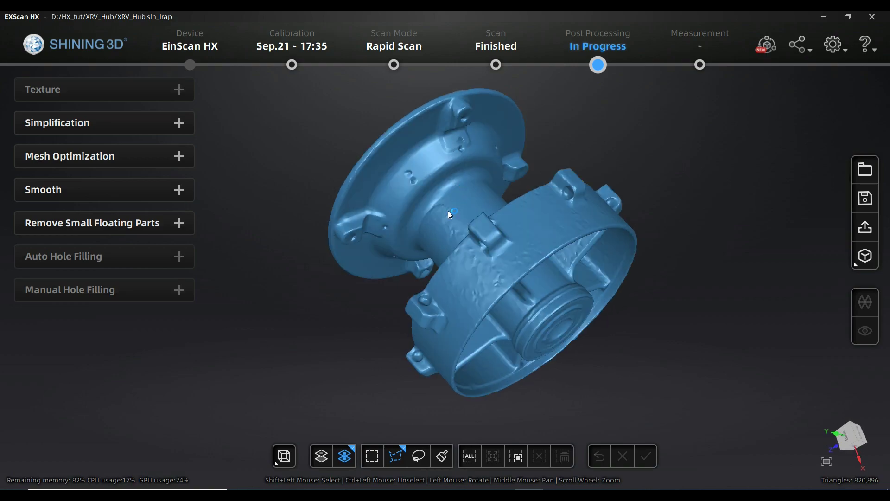
left_click_drag(398, 189, 435, 210)
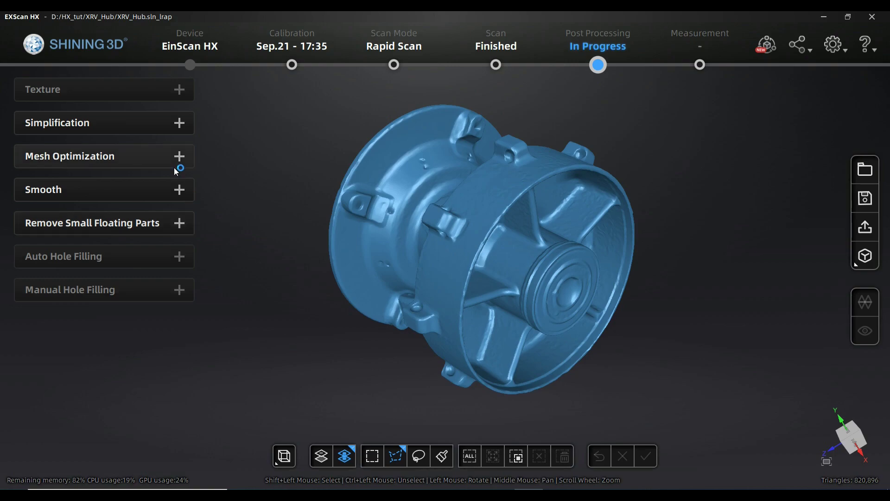
left_click(182, 159)
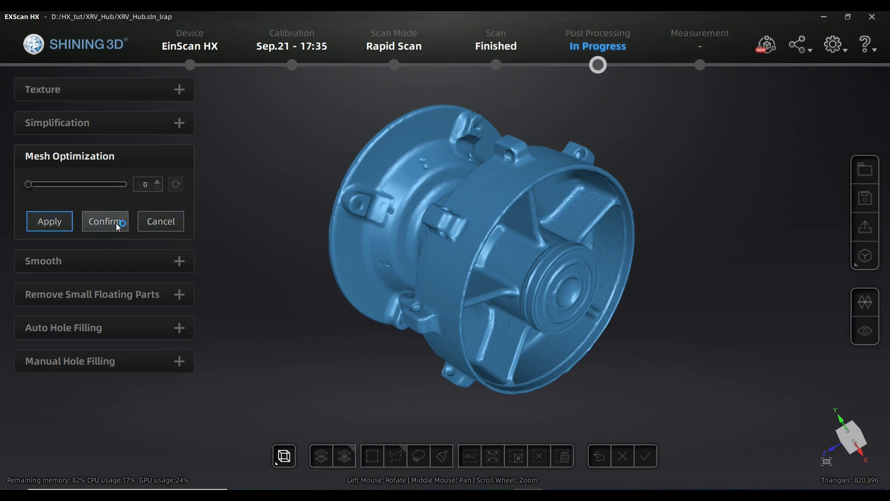
left_click(155, 227)
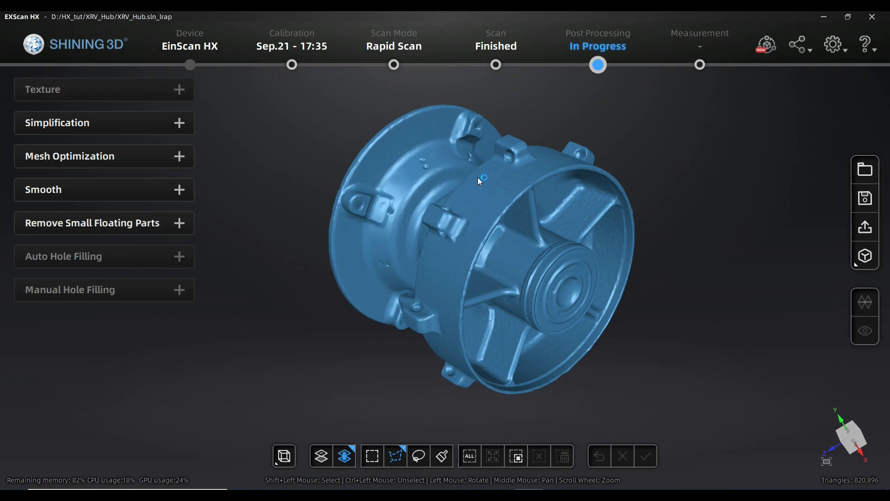
left_click_drag(472, 219, 482, 289)
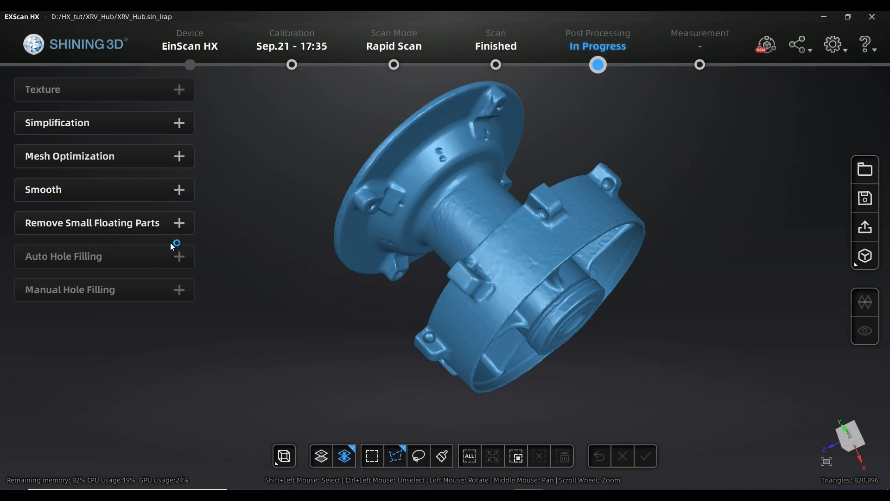
Step: Smooth the hub mesh by applying a Smooth value of 37
left_click(179, 190)
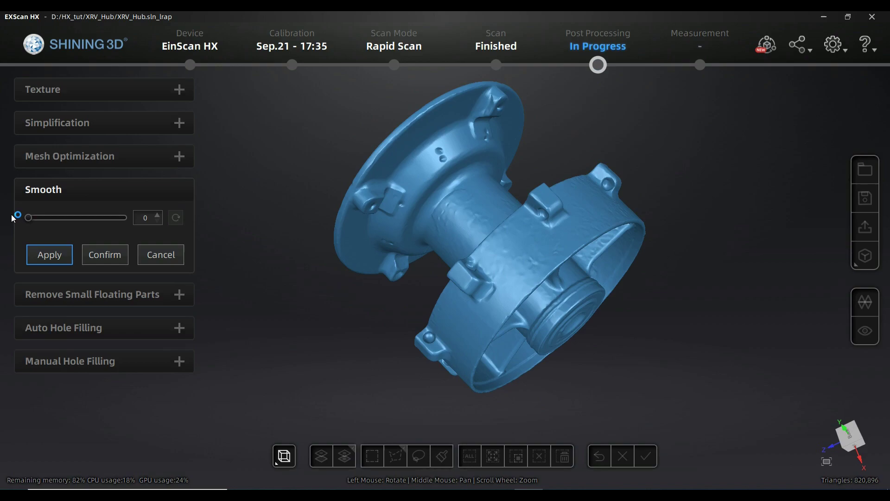
left_click_drag(28, 218, 50, 229)
left_click_drag(522, 267, 494, 238)
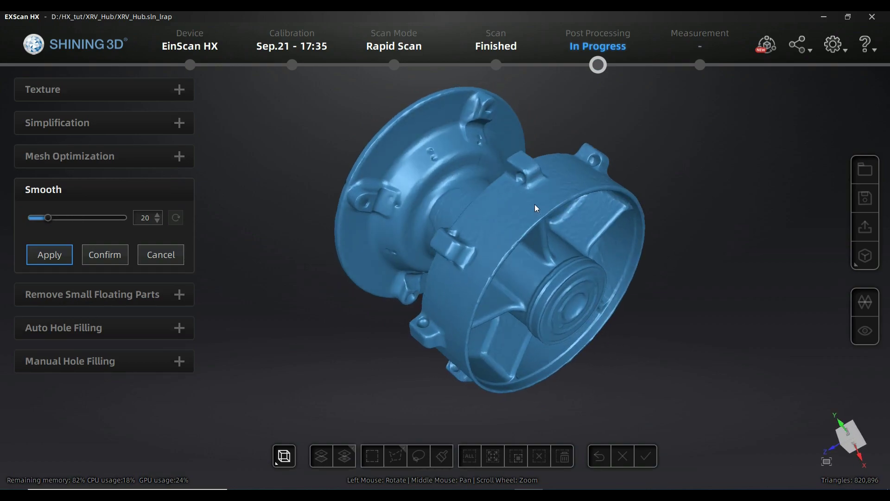
left_click_drag(537, 208, 512, 227)
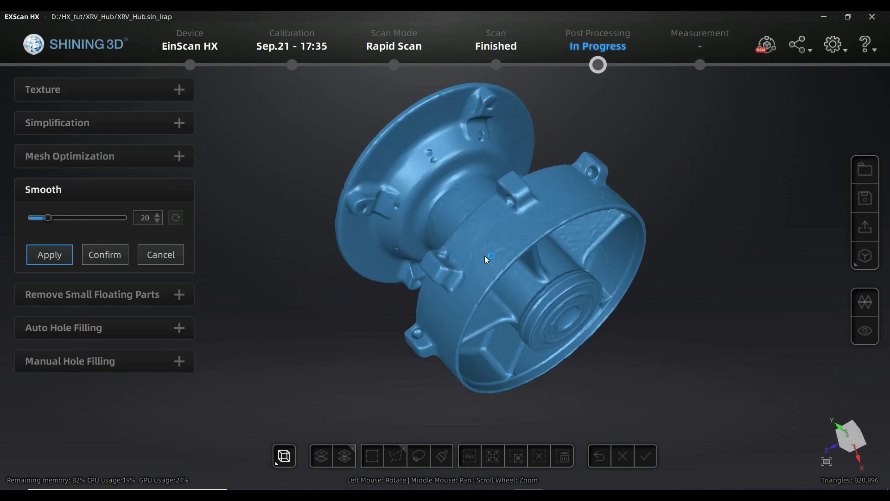
mouse_move(494, 252)
left_mouse_down()
mouse_move(485, 221)
mouse_move(501, 229)
mouse_move(507, 221)
mouse_move(484, 233)
mouse_move(528, 230)
left_mouse_up()
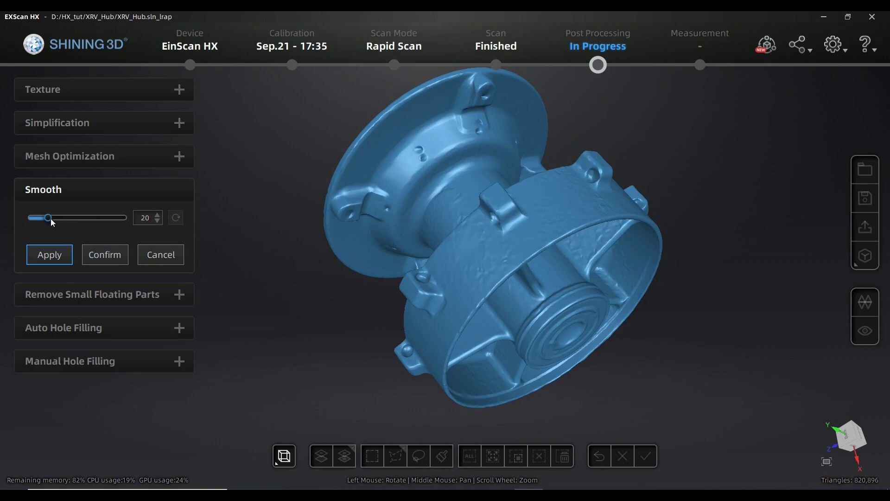
left_click_drag(49, 219, 66, 221)
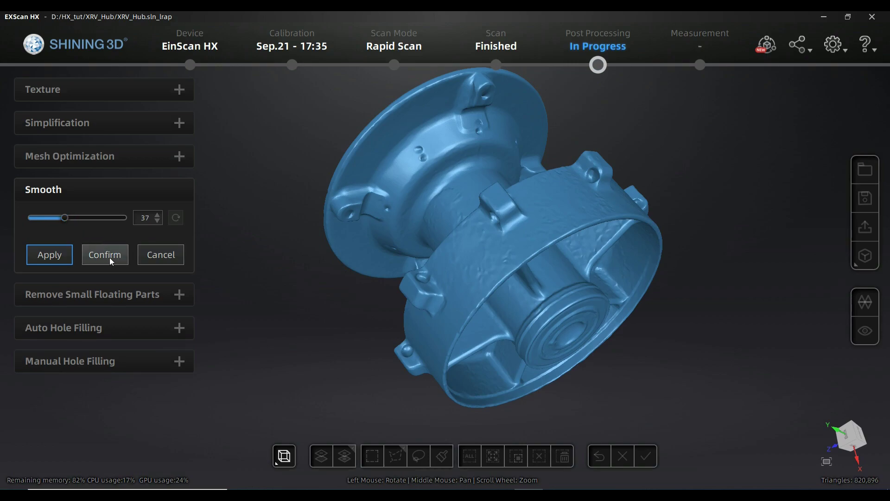
left_click(64, 259)
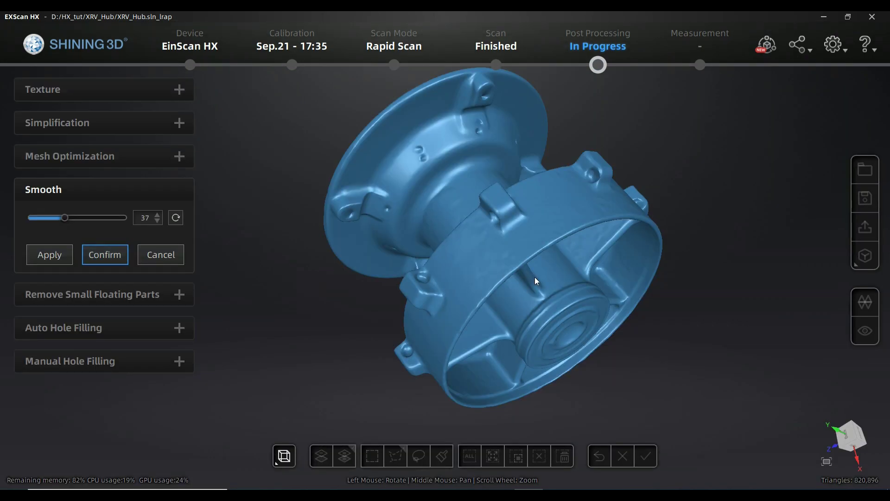
Step: Inspect the smoothed outer ring and ribbed interior of the hub and confirm the smoothing
left_click_drag(536, 278, 573, 263)
mouse_move(579, 270)
left_mouse_down()
mouse_move(506, 283)
mouse_move(517, 254)
mouse_move(508, 239)
mouse_move(534, 204)
mouse_move(490, 237)
mouse_move(514, 243)
mouse_move(462, 203)
left_mouse_up()
mouse_move(538, 231)
left_mouse_down()
mouse_move(471, 246)
mouse_move(429, 305)
mouse_move(475, 260)
mouse_move(477, 286)
mouse_move(595, 251)
mouse_move(539, 277)
mouse_move(531, 230)
left_mouse_up()
left_click(110, 255)
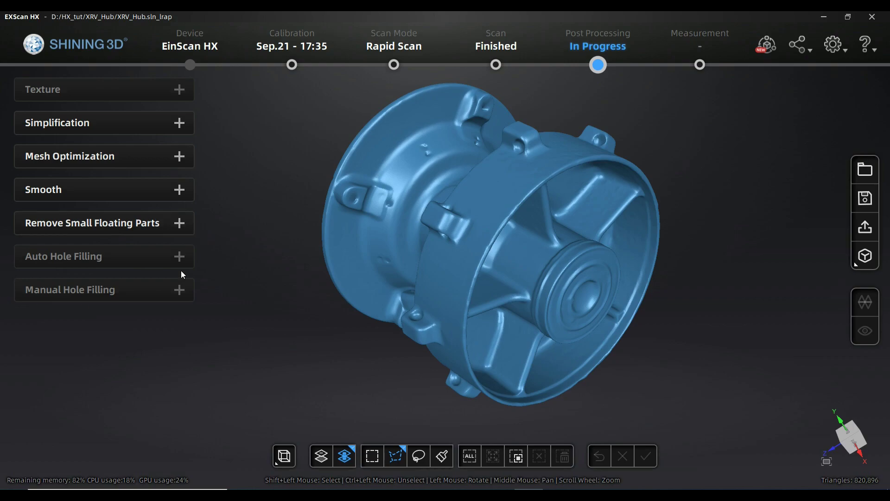
Step: View the file formats available for saving the scan, and close the save dialog without saving
left_click(182, 255)
left_click(866, 199)
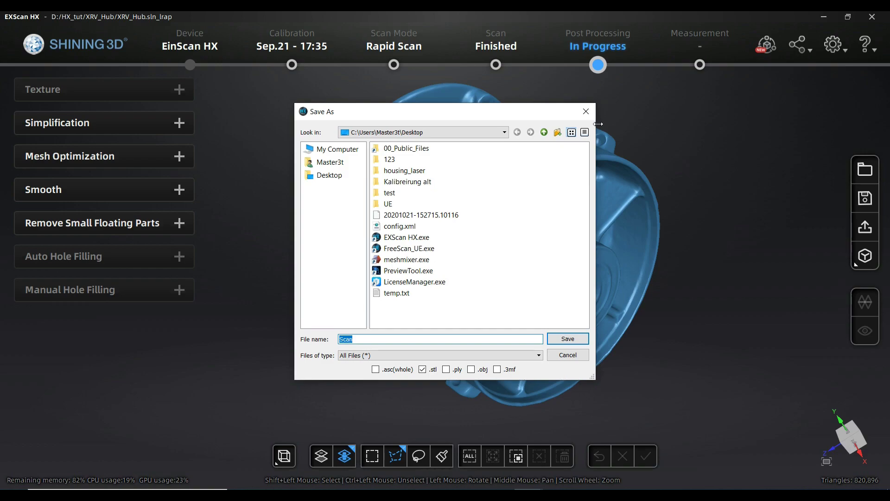
left_click(587, 114)
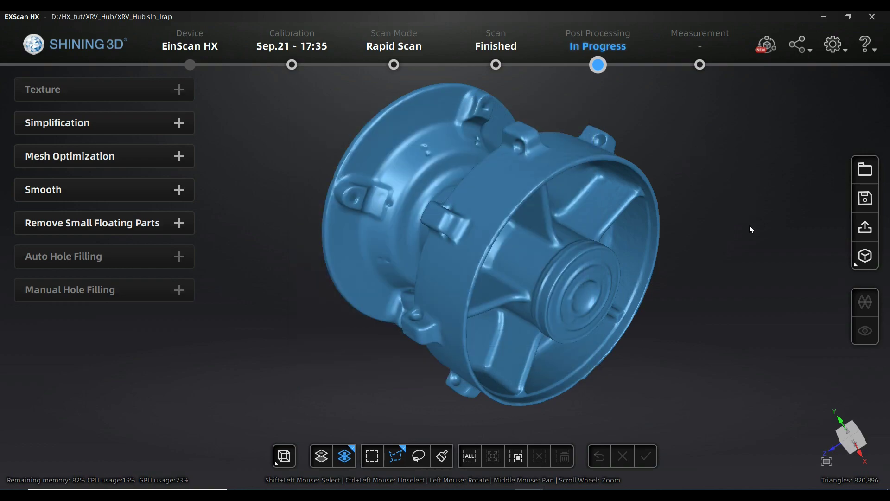
left_click(866, 179)
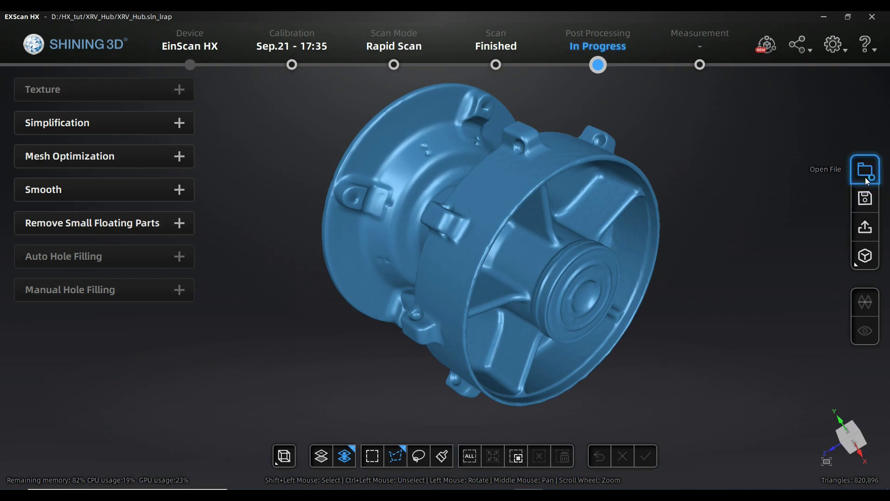